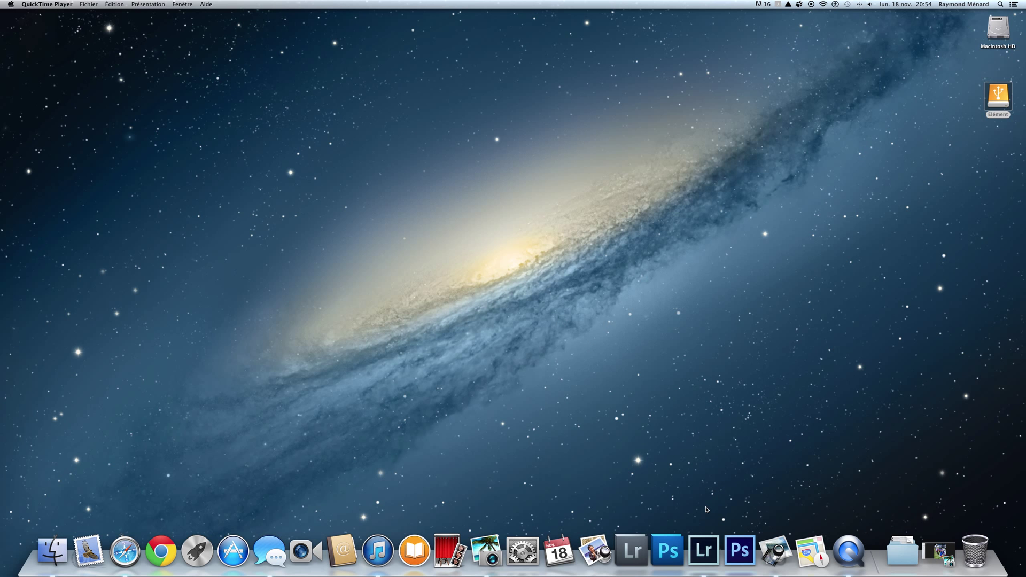
Switch to Lightroom and set the photo's noise reduction Luminance to 75 and its sharpening Gain to 55.
{"action": "left_click", "coordinate": [705, 540]}
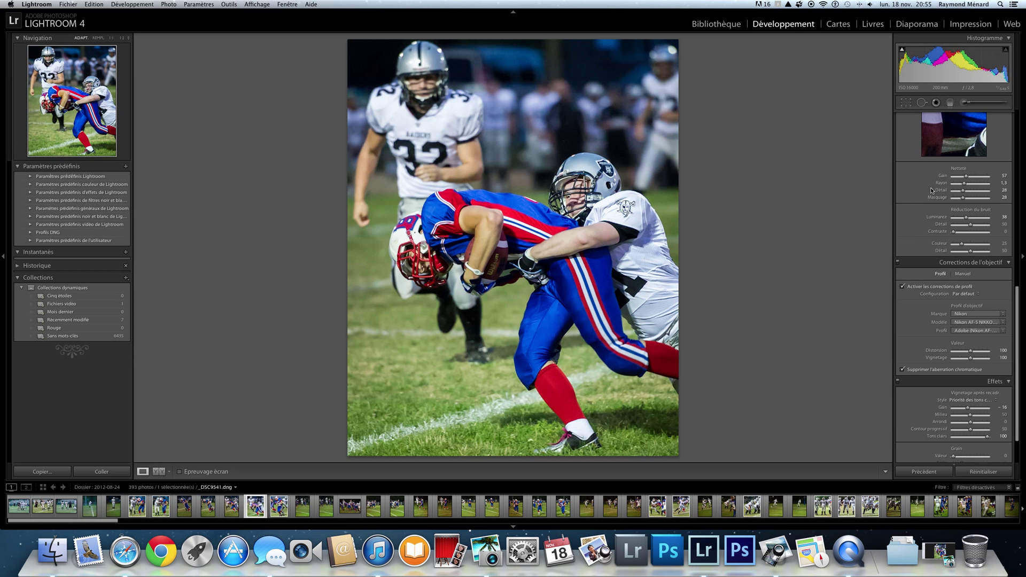
{"action": "scroll", "coordinate": [935, 193], "scroll_direction": "up", "scroll_amount": 2}
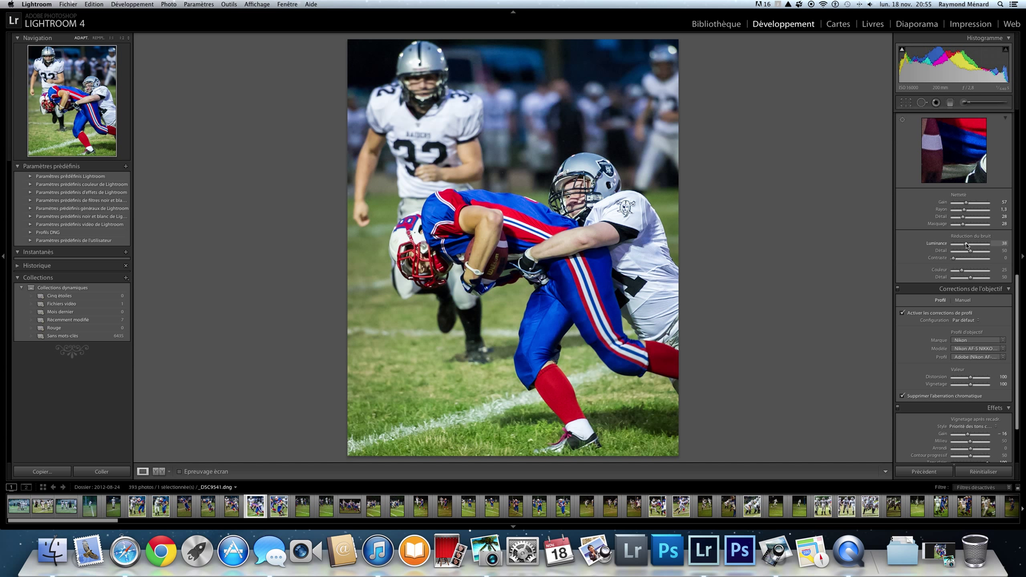
{"action": "left_click_drag", "start_coordinate": [967, 245], "coordinate": [980, 244]}
{"action": "left_click_drag", "start_coordinate": [967, 206], "coordinate": [951, 203]}
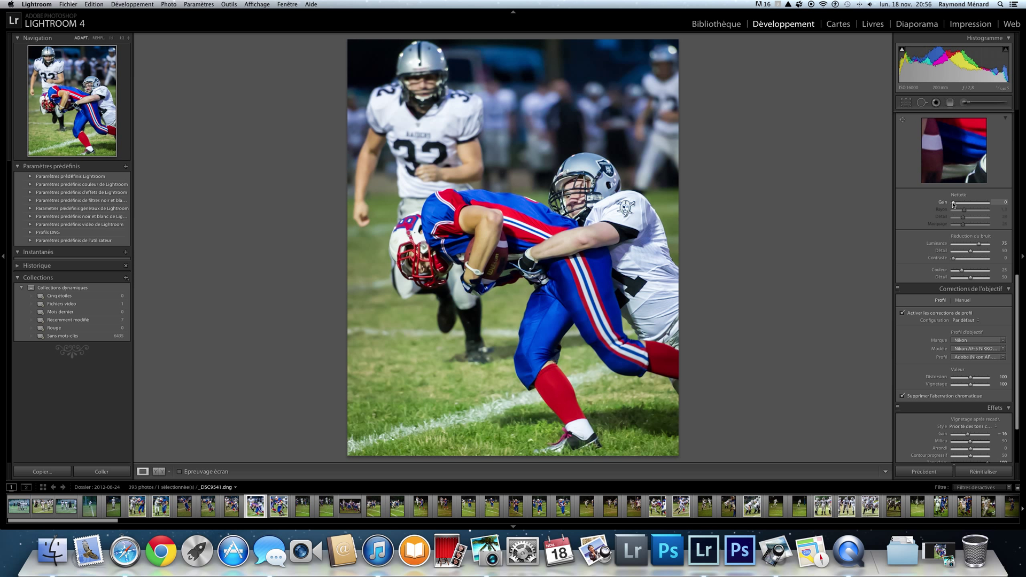
{"action": "left_click_drag", "start_coordinate": [954, 203], "coordinate": [966, 204]}
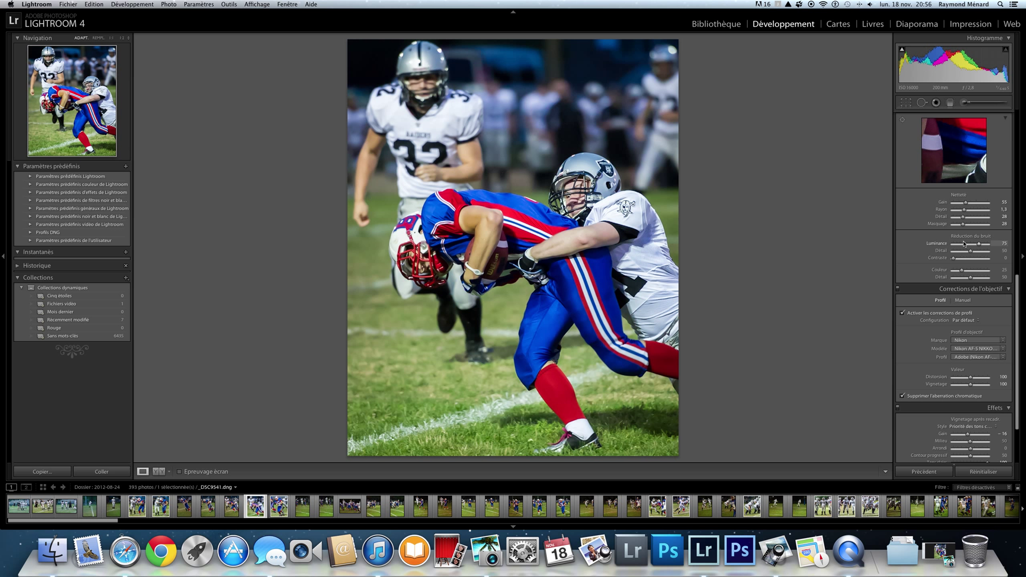
Vary the photo's noise reduction Luminance between its extremes and settle on 34.
{"action": "left_click_drag", "start_coordinate": [979, 244], "coordinate": [953, 247]}
{"action": "left_click_drag", "start_coordinate": [955, 245], "coordinate": [978, 245]}
{"action": "left_click", "coordinate": [977, 245]}
{"action": "left_click_drag", "start_coordinate": [977, 245], "coordinate": [966, 245]}
{"action": "left_click_drag", "start_coordinate": [966, 245], "coordinate": [966, 245]}
Export the photo as a PSD with the custom text "Test Neat image 8B originale", opening it in Photoshop CS6.
{"action": "left_click", "coordinate": [67, 4]}
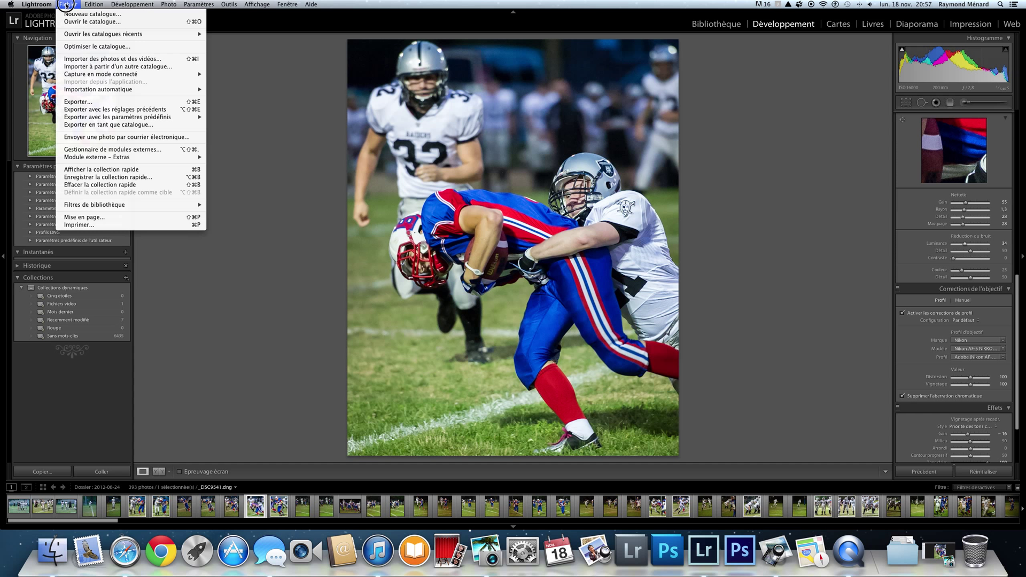
{"action": "left_click", "coordinate": [76, 103]}
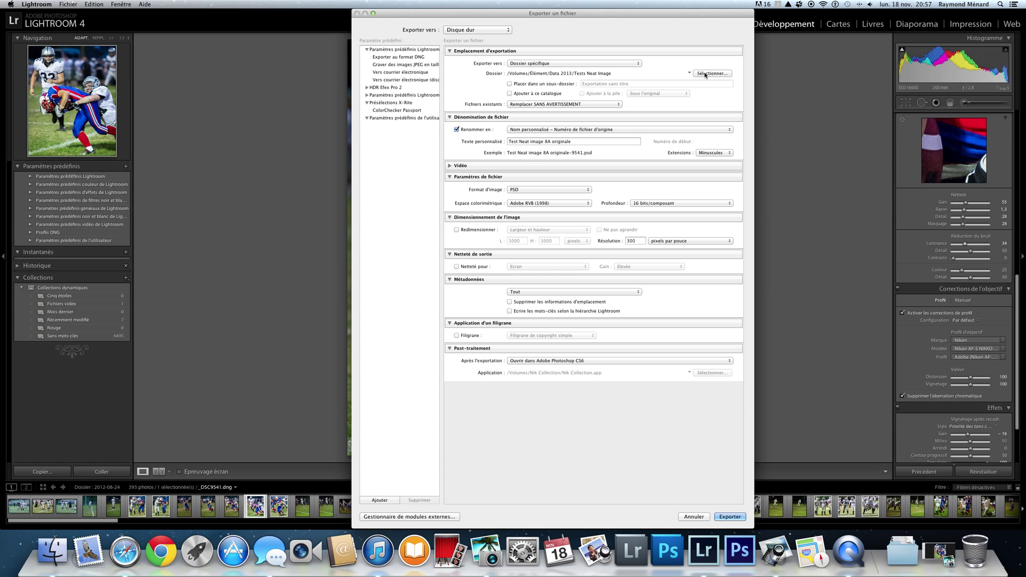
{"action": "left_click", "coordinate": [551, 142]}
{"action": "left_click", "coordinate": [550, 142]}
{"action": "key", "text": "BackSpace"}
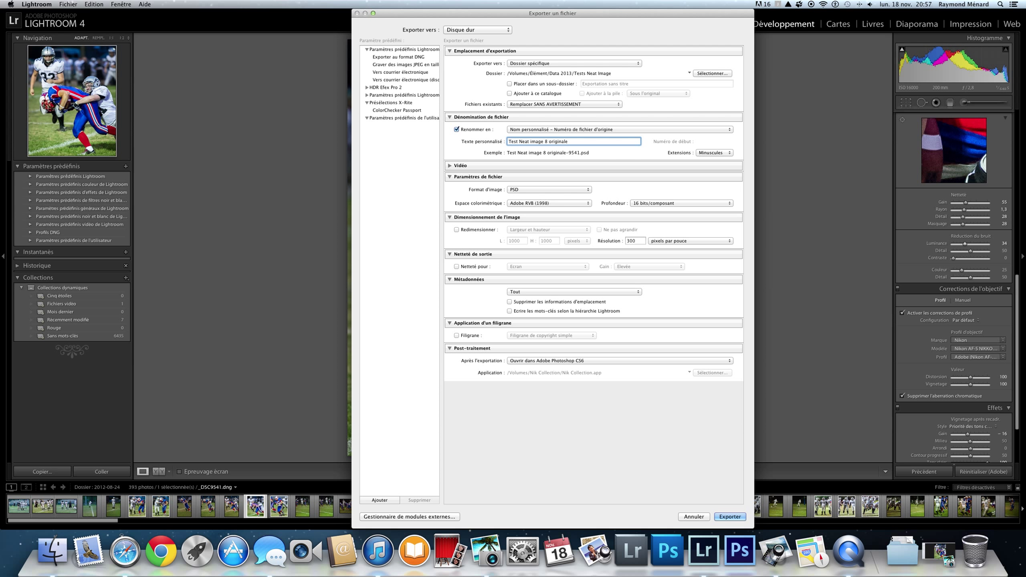
{"action": "type", "text": "B"}
{"action": "left_click", "coordinate": [727, 517]}
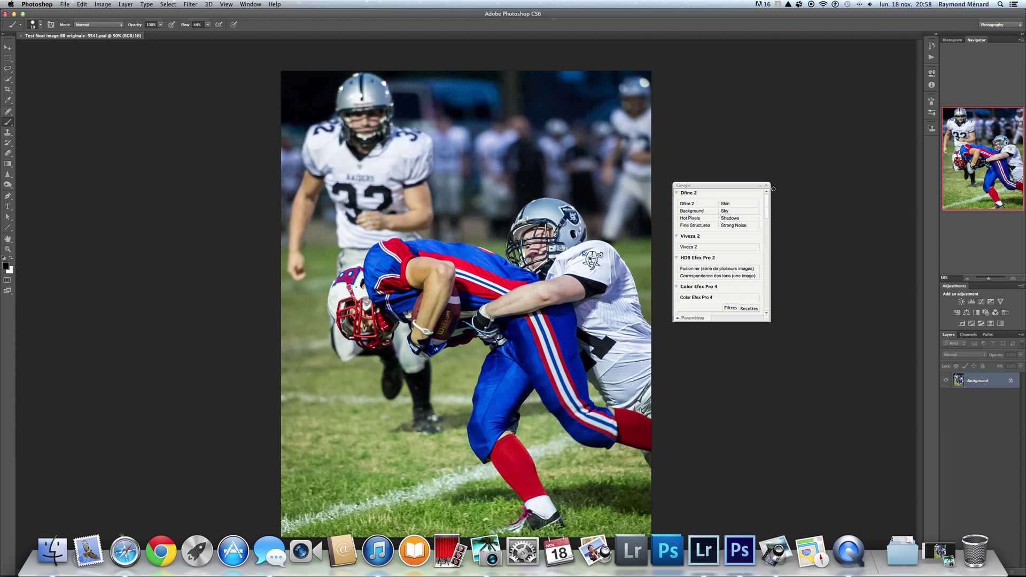
Close the floating Google filter palette and duplicate the Background layer as "Background copy".
{"action": "left_click", "coordinate": [767, 185]}
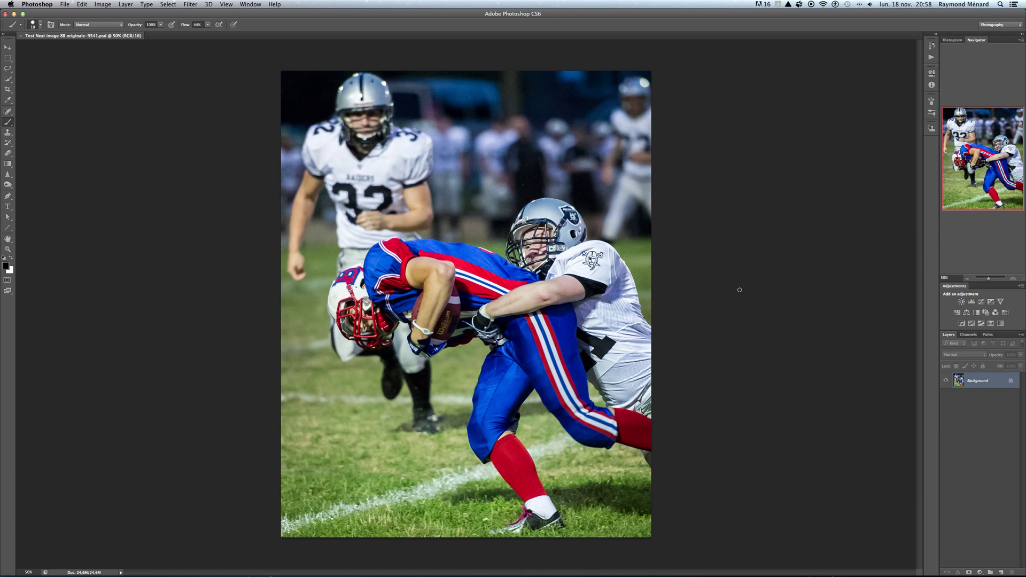
{"action": "right_click", "coordinate": [980, 380]}
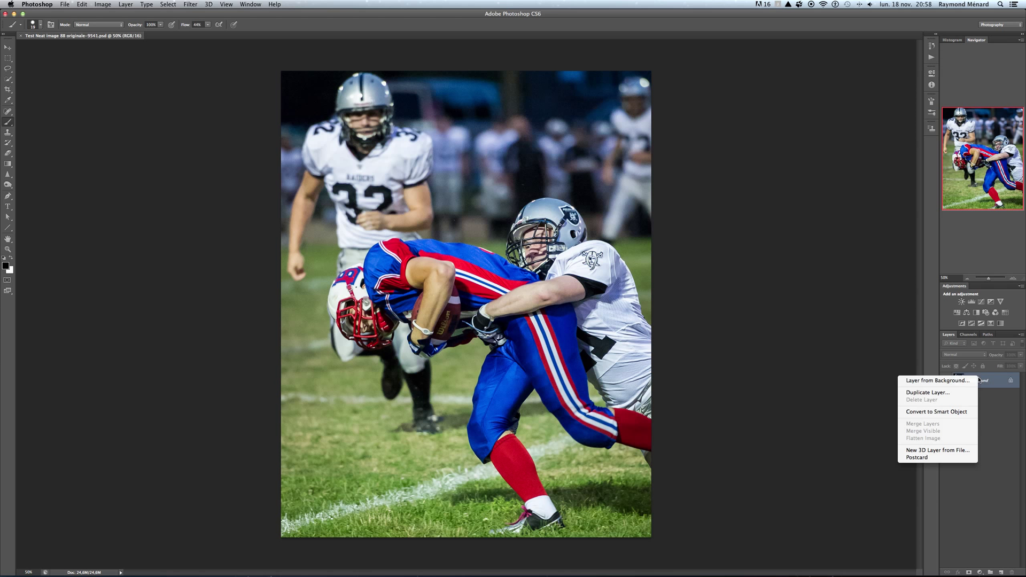
{"action": "left_click", "coordinate": [947, 394]}
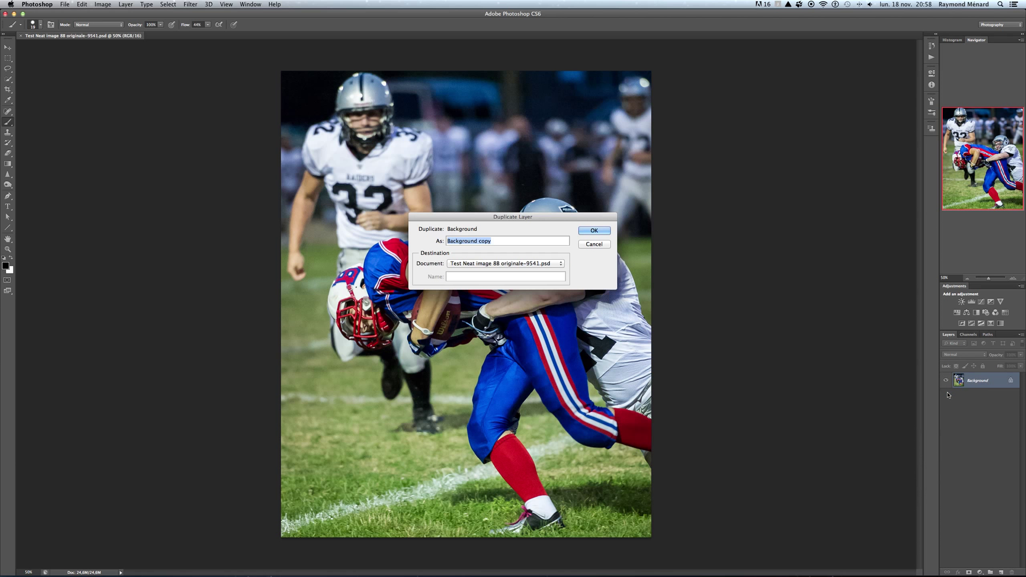
{"action": "left_click", "coordinate": [603, 231]}
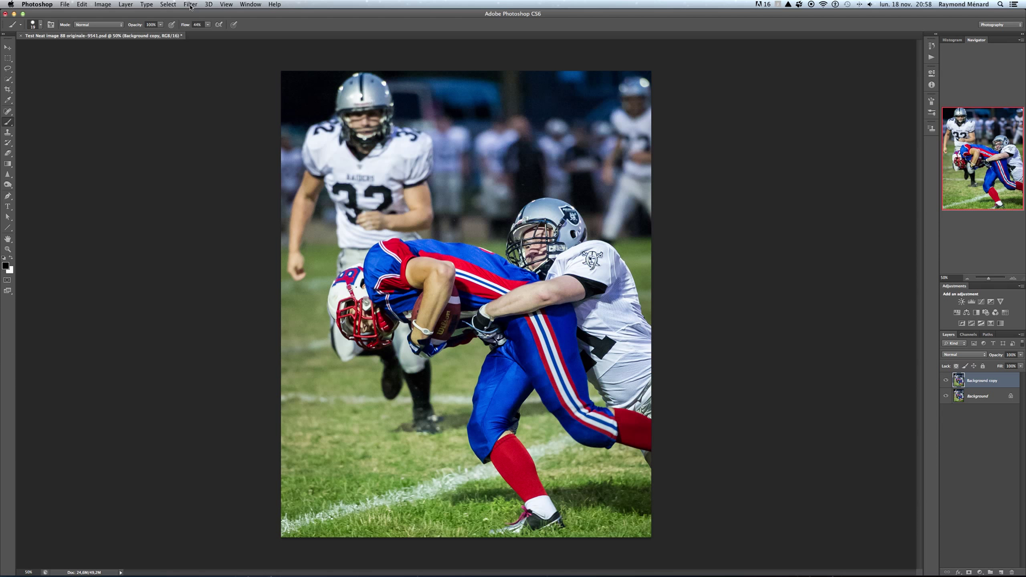
Launch Neat Image's Reduce Noise filter on the duplicated layer and build the noise profile with Auto Profile.
{"action": "left_click", "coordinate": [190, 5]}
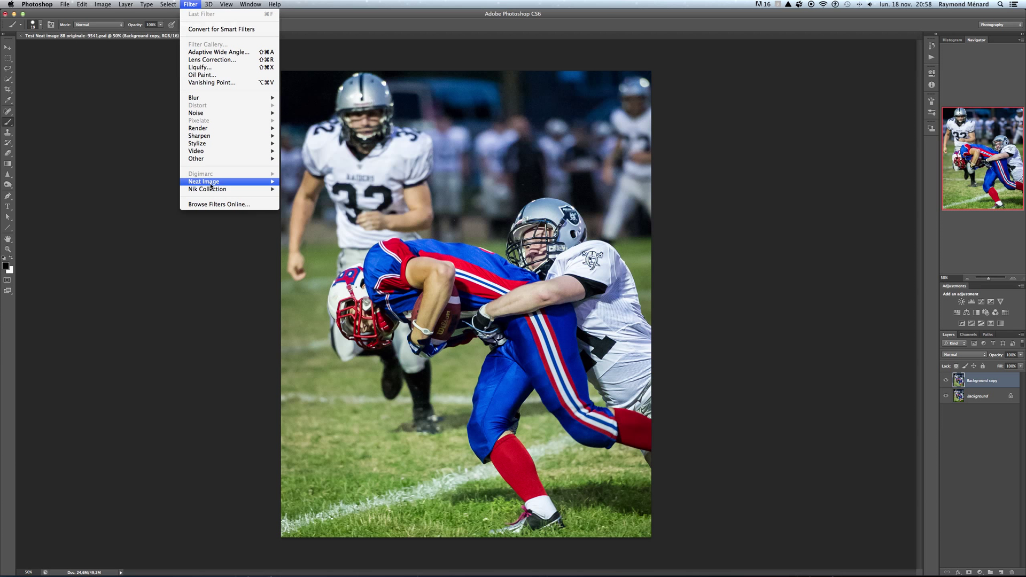
{"action": "mouse_move", "coordinate": [211, 185]}
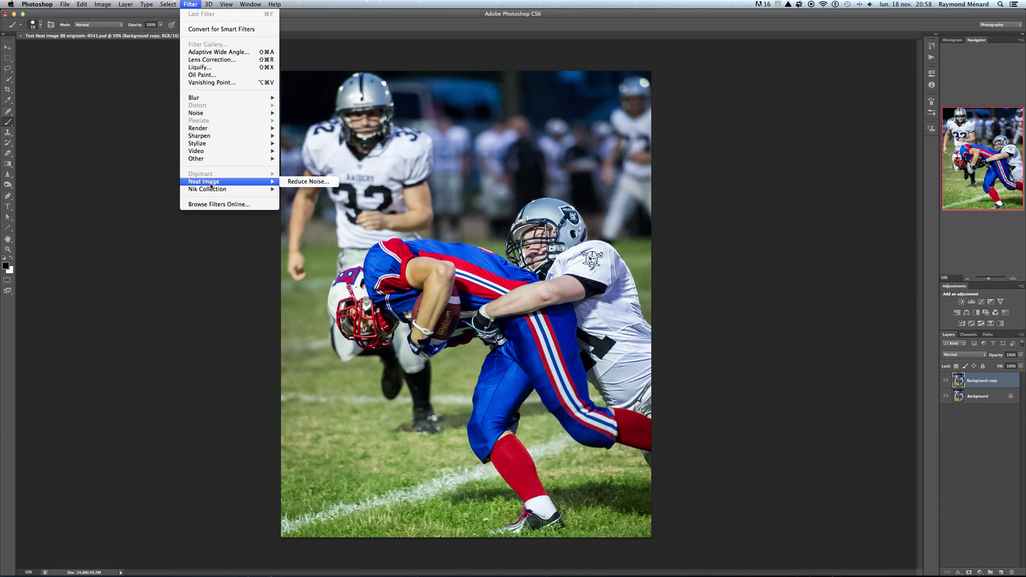
{"action": "left_click", "coordinate": [291, 182]}
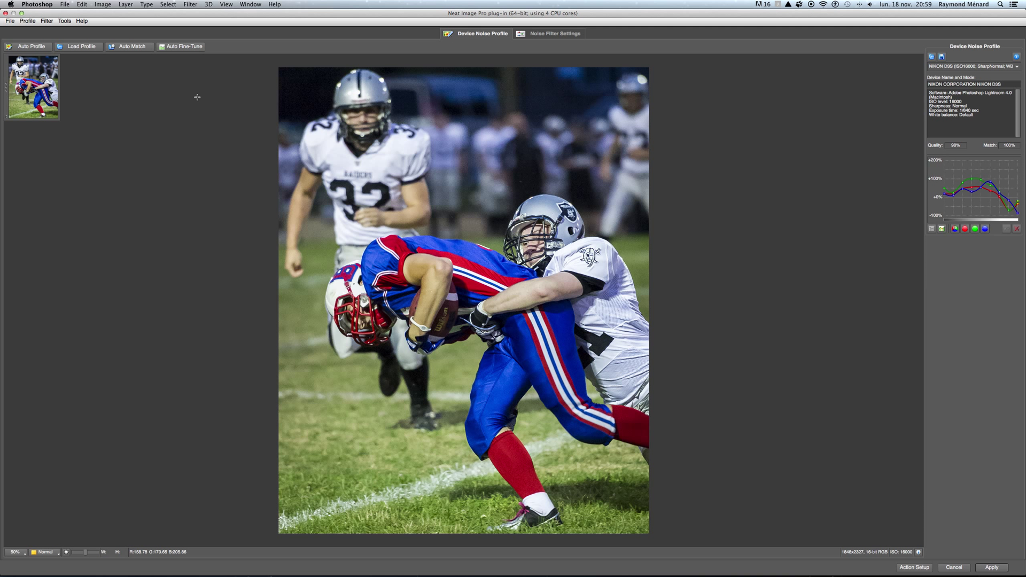
{"action": "left_click", "coordinate": [35, 47]}
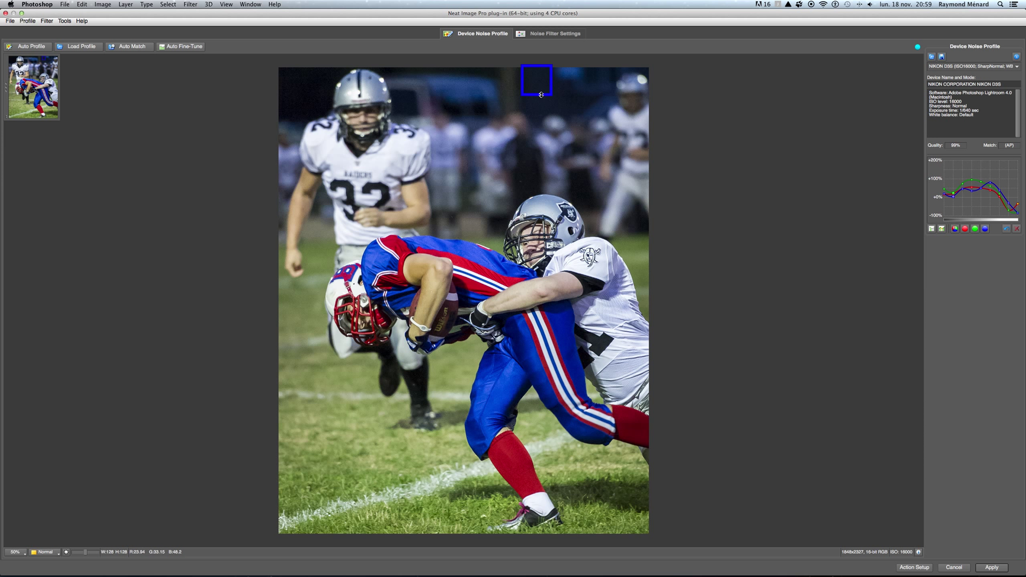
Resize the noise sample area in the dark background to about 143 × 221 px and show the noise filter settings.
{"action": "left_click_drag", "start_coordinate": [552, 96], "coordinate": [558, 110]}
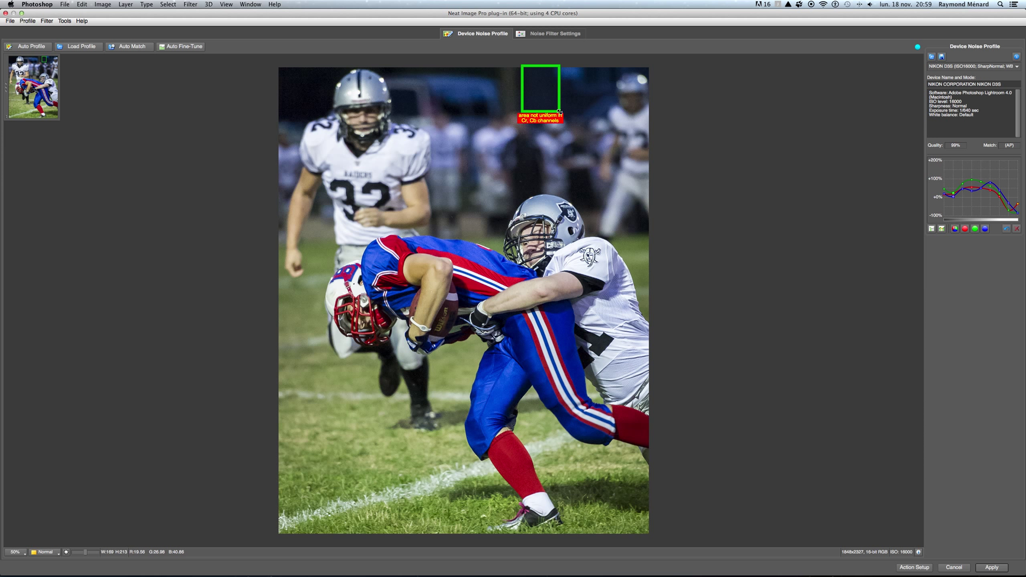
{"action": "left_click_drag", "start_coordinate": [558, 110], "coordinate": [553, 111]}
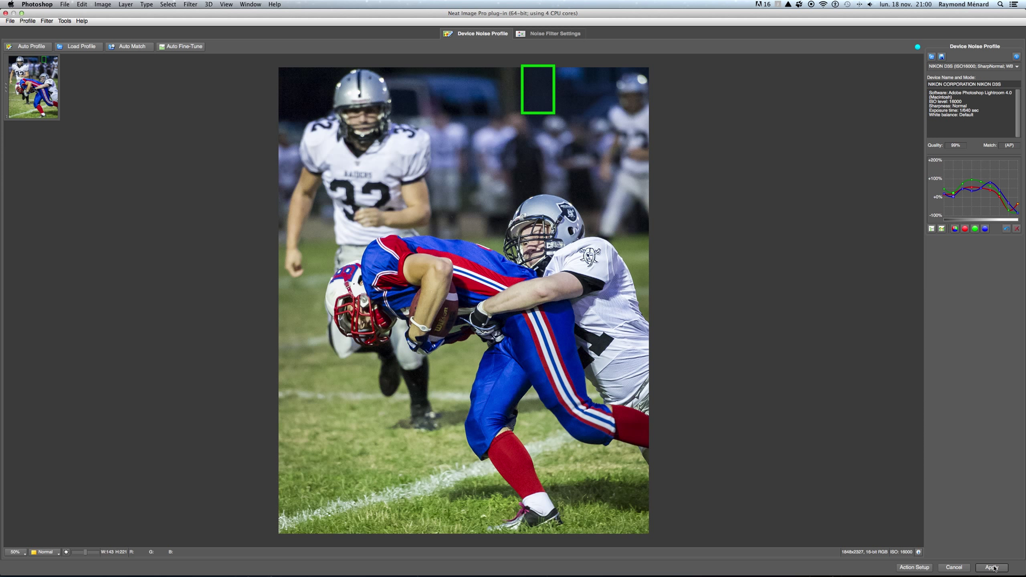
{"action": "left_click", "coordinate": [555, 34]}
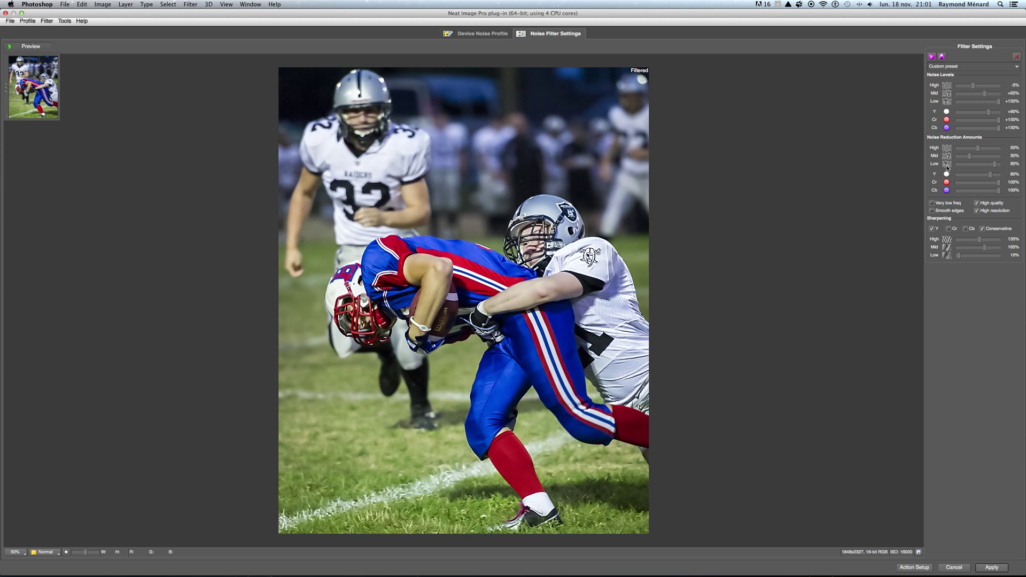
Try several settings for the Y channel, ending with its noise level at +70% and its noise reduction amount at 80%.
{"action": "left_click", "coordinate": [974, 113]}
{"action": "left_click_drag", "start_coordinate": [988, 114], "coordinate": [962, 115]}
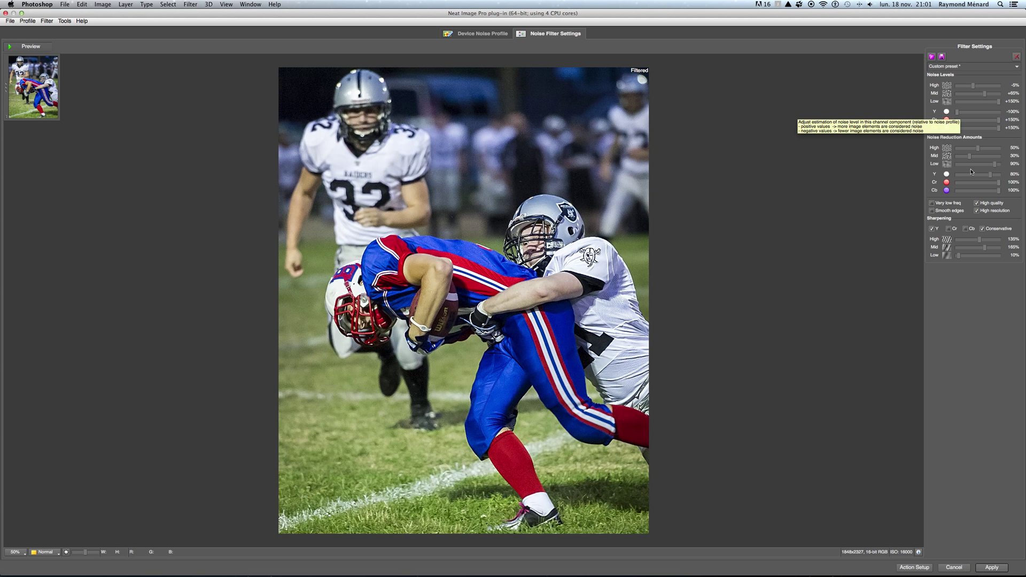
{"action": "left_click_drag", "start_coordinate": [990, 176], "coordinate": [980, 176]}
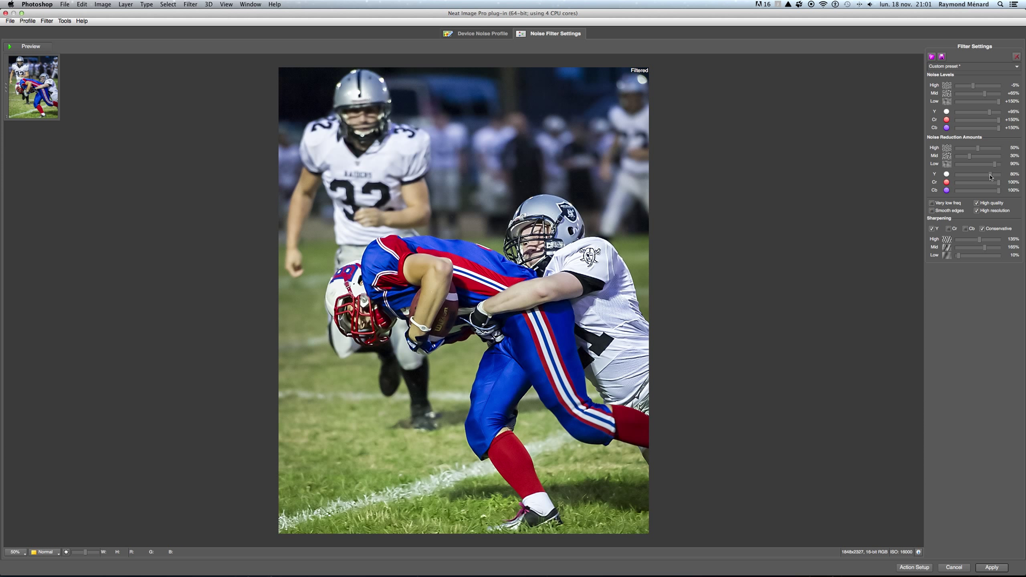
{"action": "left_click_drag", "start_coordinate": [990, 177], "coordinate": [956, 180]}
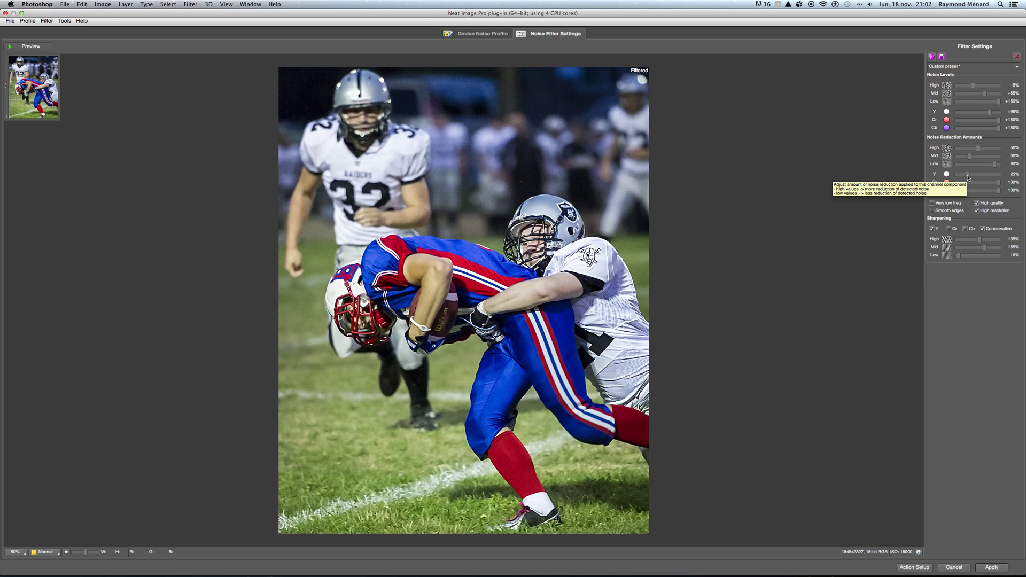
{"action": "left_click_drag", "start_coordinate": [968, 176], "coordinate": [991, 177]}
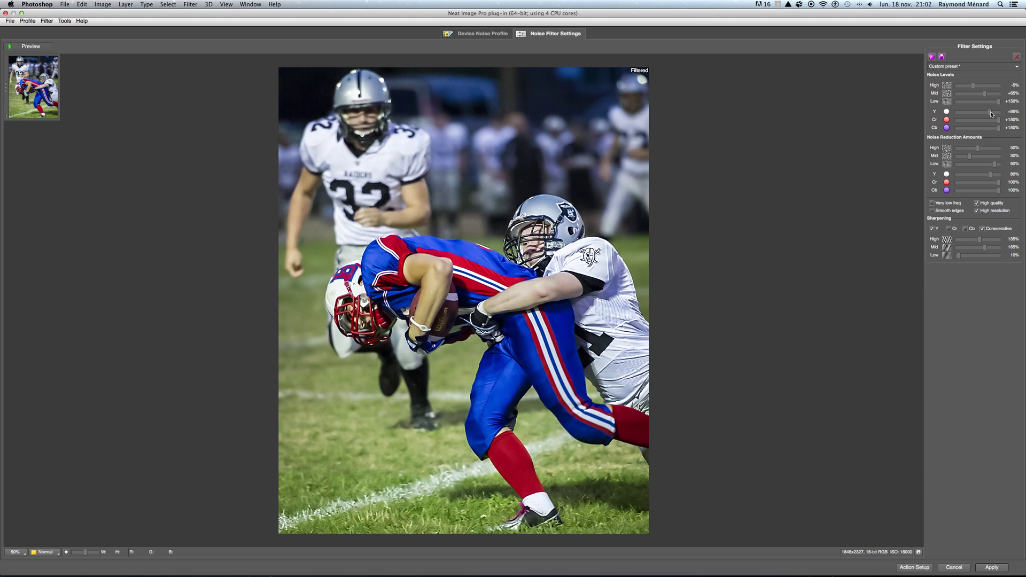
{"action": "left_click_drag", "start_coordinate": [990, 111], "coordinate": [956, 111]}
{"action": "left_click_drag", "start_coordinate": [958, 114], "coordinate": [986, 115]}
Set the high-frequency noise level to +80% and the high-frequency noise reduction amount to 70%.
{"action": "left_click_drag", "start_coordinate": [973, 86], "coordinate": [995, 87]}
{"action": "left_click_drag", "start_coordinate": [980, 150], "coordinate": [999, 149]}
{"action": "left_click_drag", "start_coordinate": [996, 86], "coordinate": [987, 86]}
{"action": "left_click_drag", "start_coordinate": [998, 149], "coordinate": [987, 151]}
Set the mid-frequency noise level to +60%, and the noise reduction amounts to 50% for mid and 20% for low frequencies.
{"action": "left_click_drag", "start_coordinate": [986, 98], "coordinate": [968, 98]}
{"action": "left_click", "coordinate": [975, 94]}
{"action": "left_click_drag", "start_coordinate": [976, 94], "coordinate": [984, 96]}
{"action": "left_click_drag", "start_coordinate": [968, 159], "coordinate": [987, 160]}
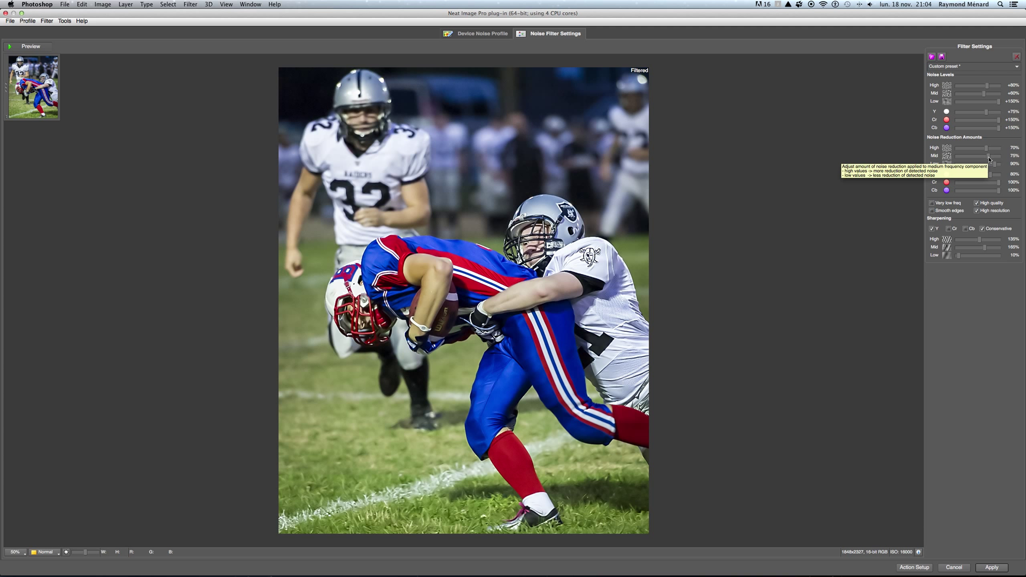
{"action": "left_click_drag", "start_coordinate": [989, 158], "coordinate": [965, 167]}
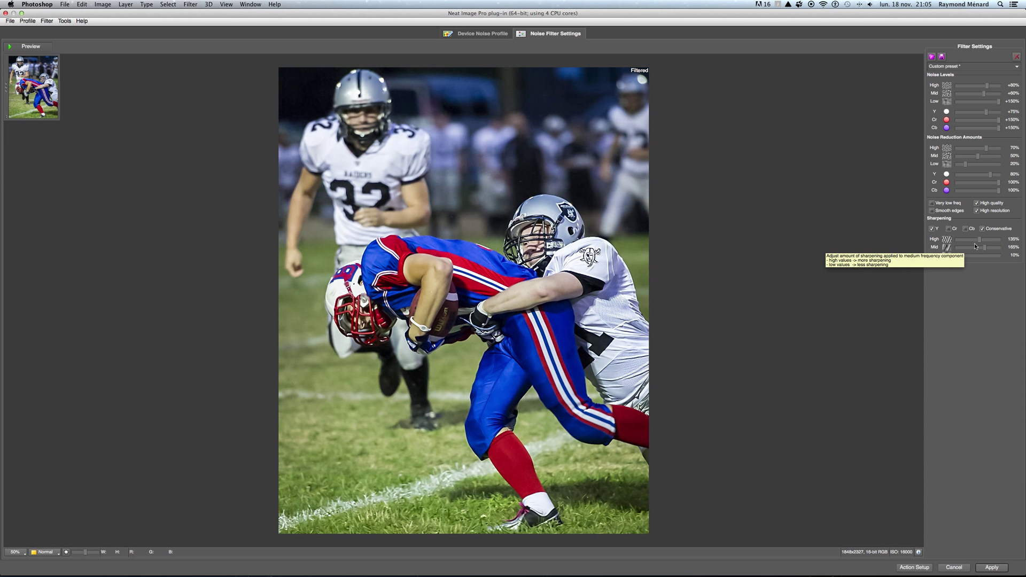
Set the sharpening to 185% for high frequencies and 170% for mid frequencies.
{"action": "left_click_drag", "start_coordinate": [980, 240], "coordinate": [999, 242]}
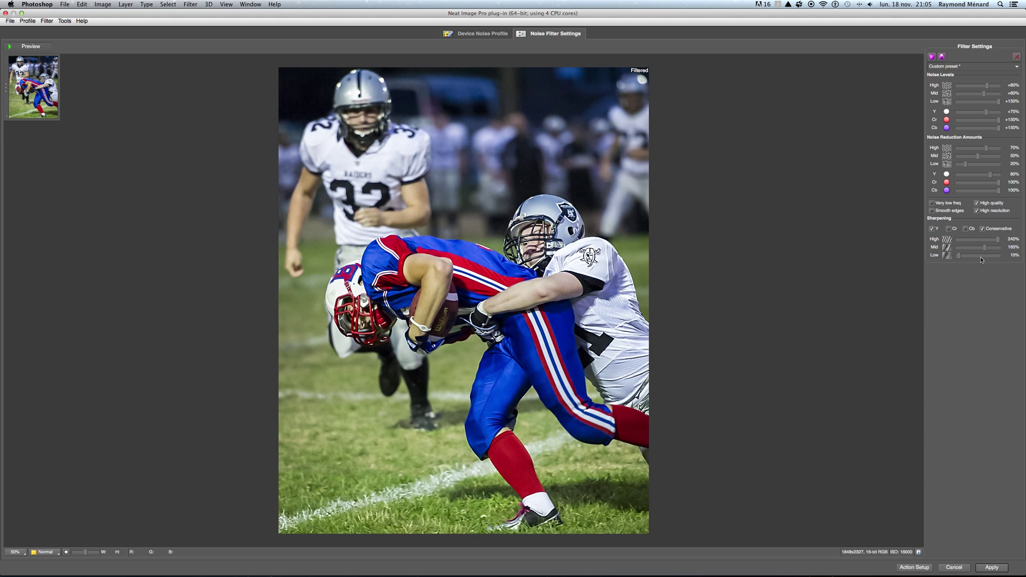
{"action": "left_click_drag", "start_coordinate": [985, 248], "coordinate": [987, 248]}
{"action": "left_click_drag", "start_coordinate": [999, 243], "coordinate": [958, 243]}
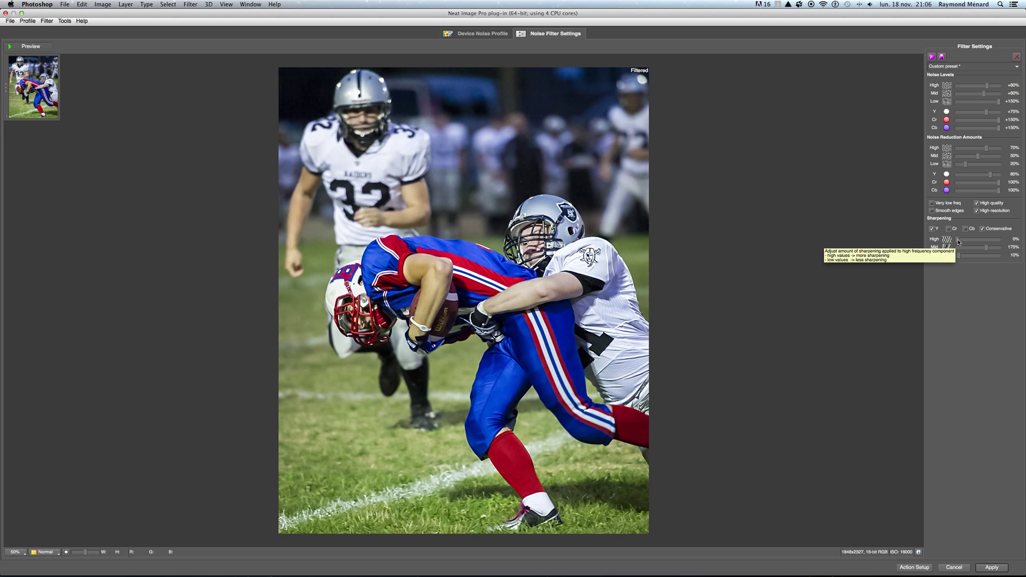
{"action": "left_click_drag", "start_coordinate": [958, 242], "coordinate": [989, 242]}
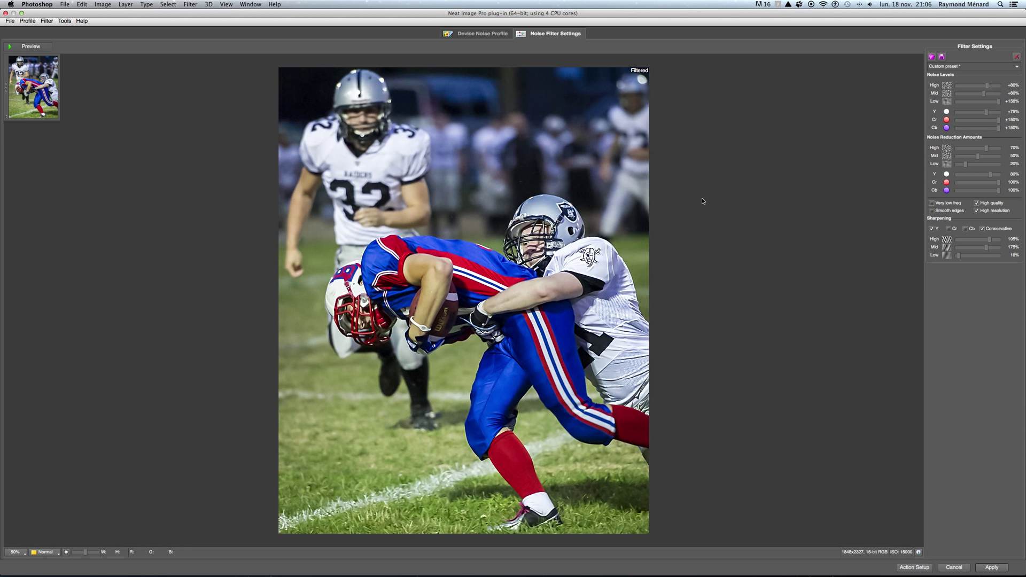
Browse the Profiles and Presets folders of Neat Image for Photoshop for loadable filter presets, and view the preset saving dialog.
{"action": "left_click", "coordinate": [931, 56]}
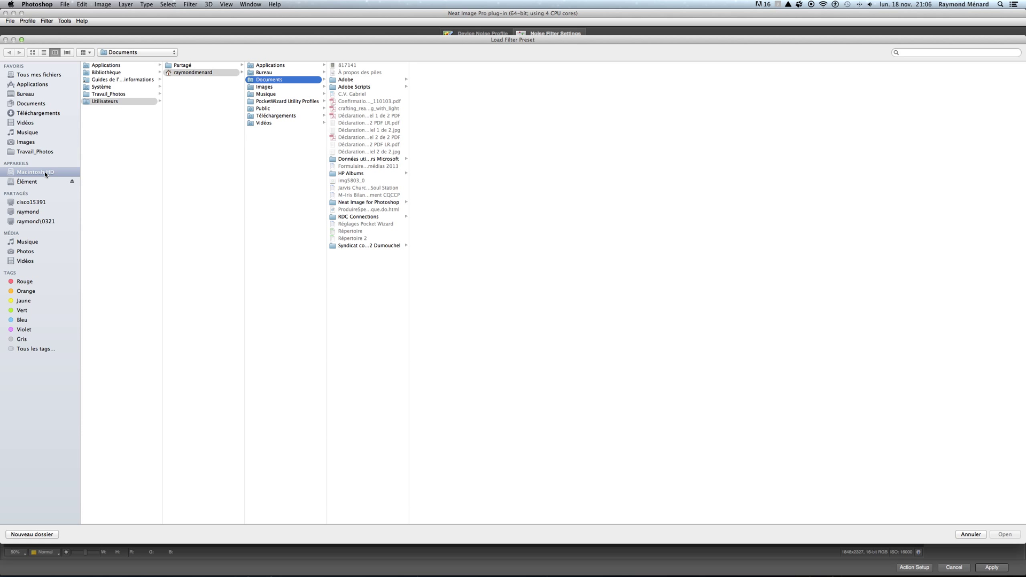
{"action": "left_click", "coordinate": [30, 105]}
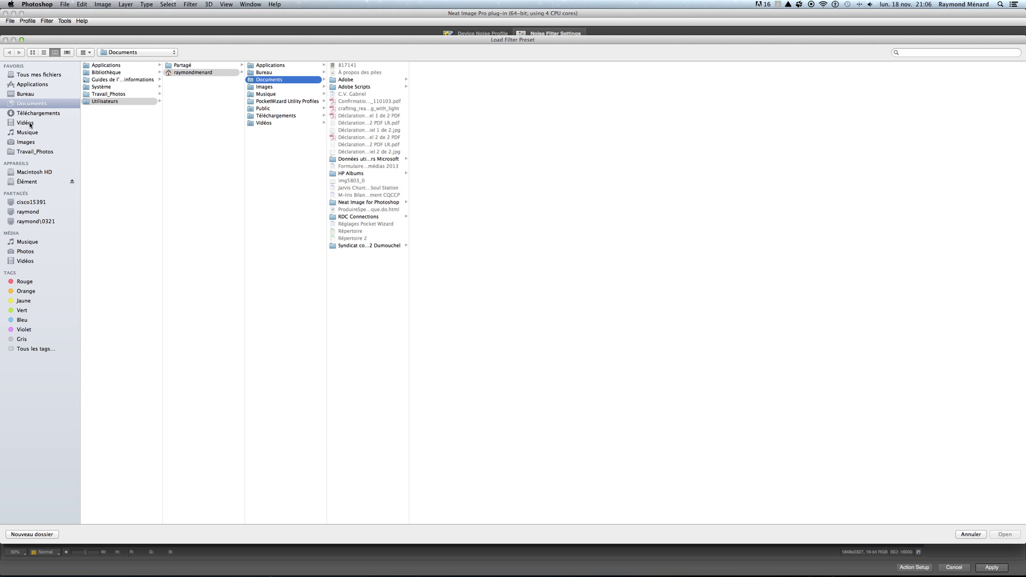
{"action": "left_click", "coordinate": [33, 114]}
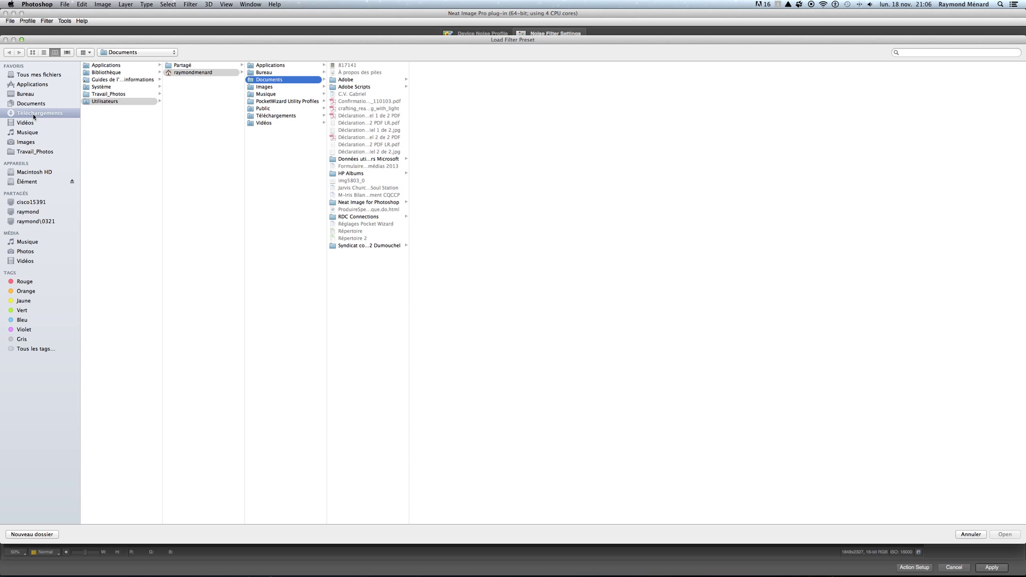
{"action": "left_click", "coordinate": [27, 104]}
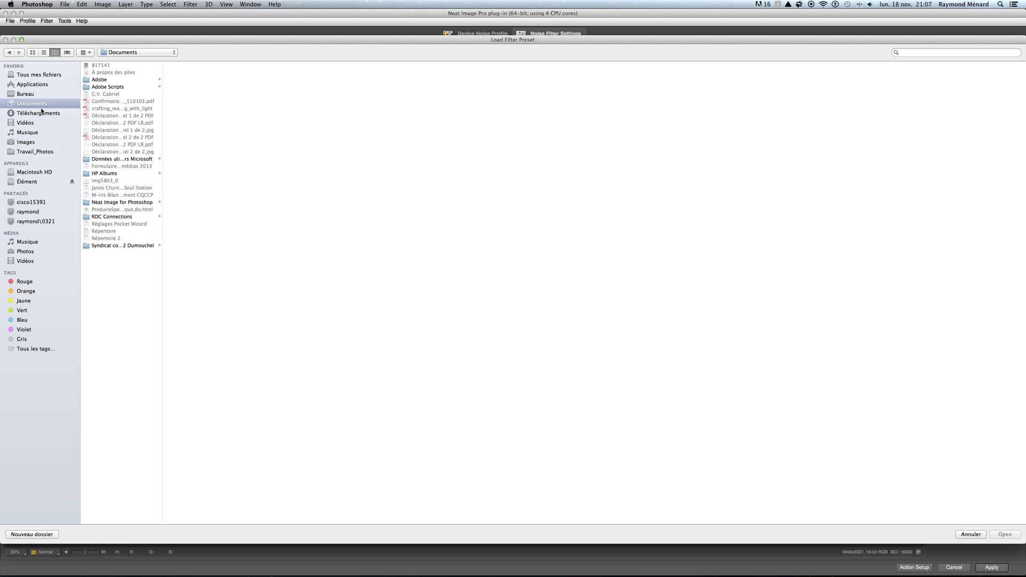
{"action": "left_click", "coordinate": [101, 203]}
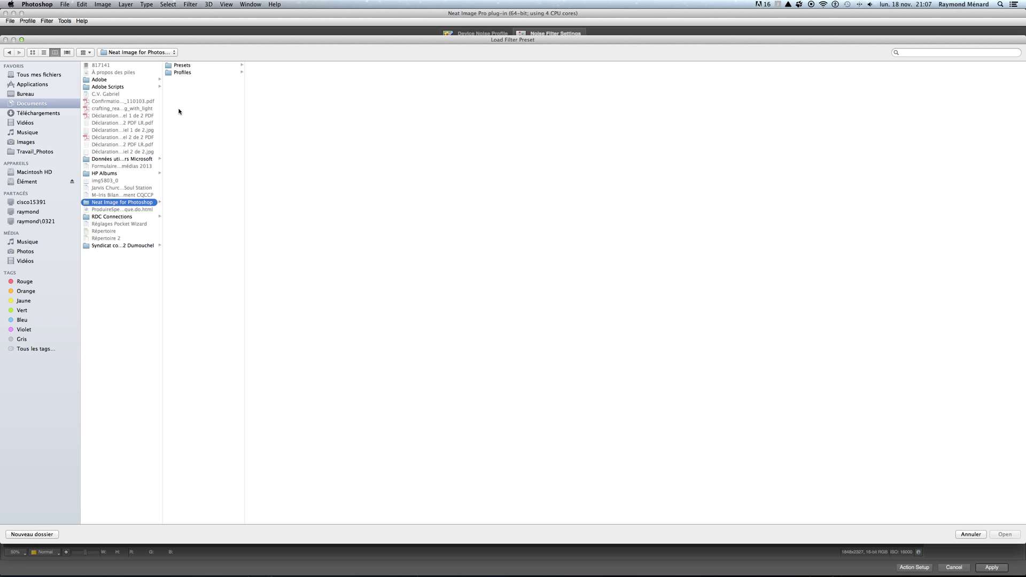
{"action": "left_click", "coordinate": [178, 73]}
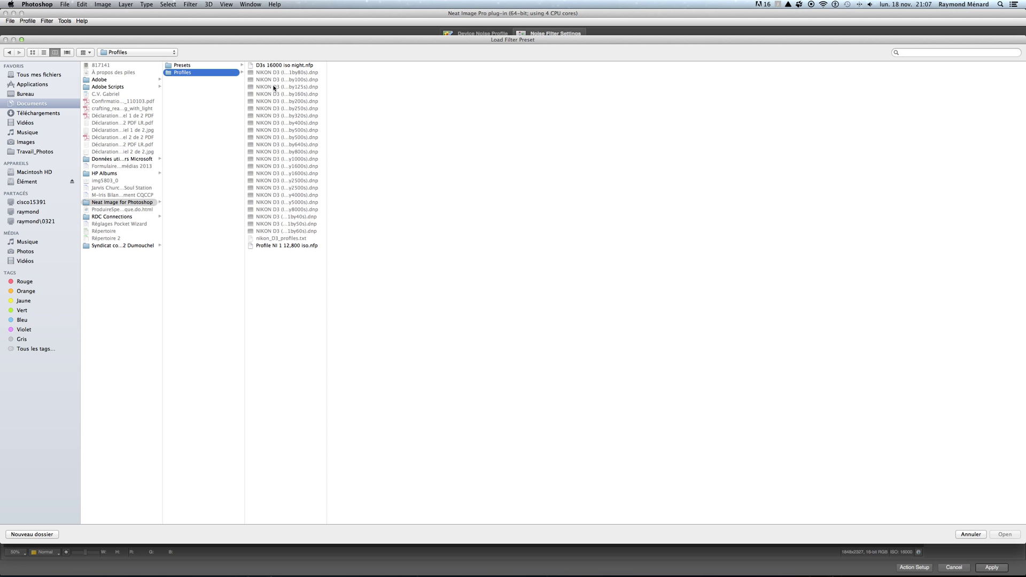
{"action": "left_click", "coordinate": [184, 66]}
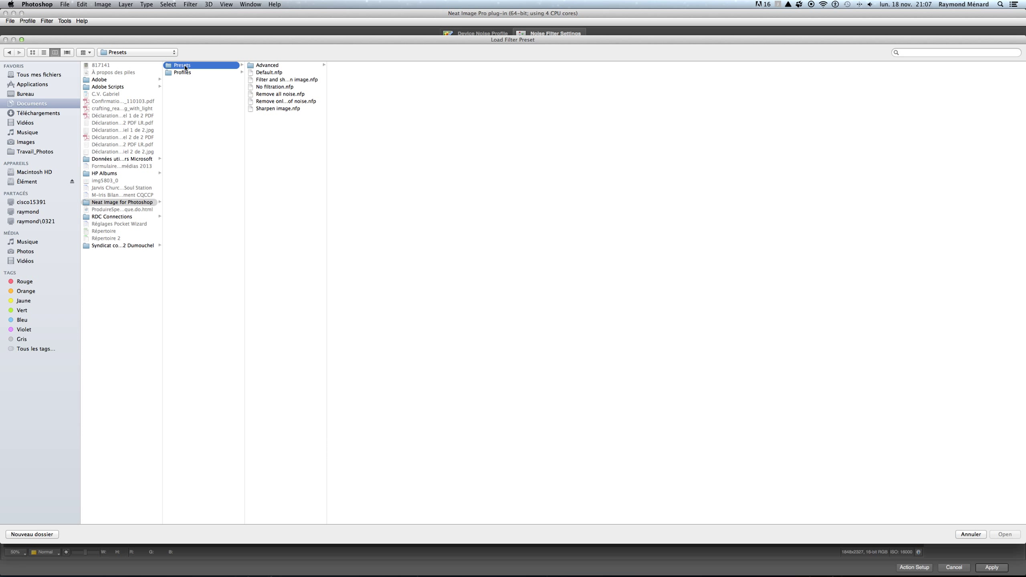
{"action": "left_click", "coordinate": [184, 73]}
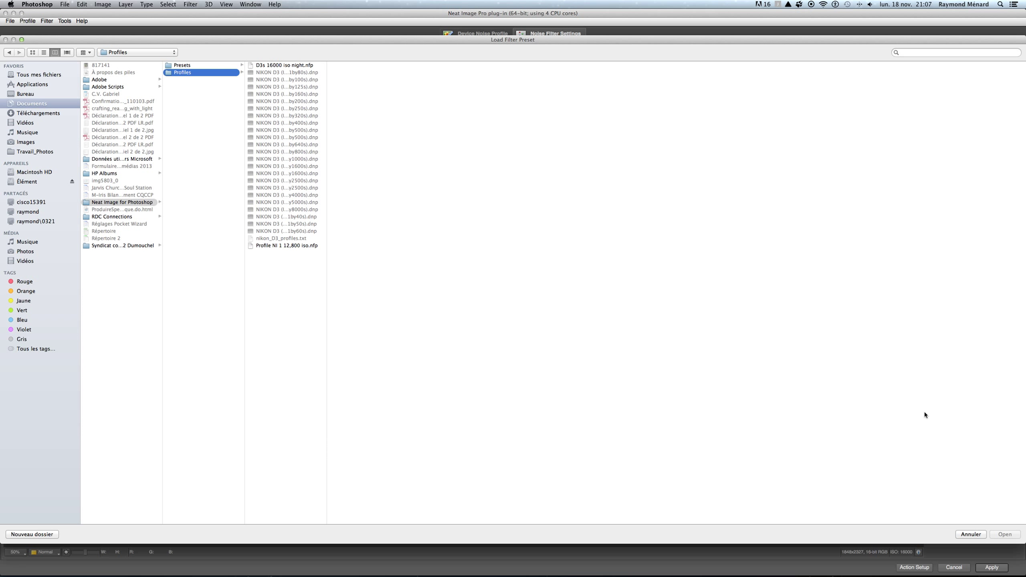
{"action": "left_click", "coordinate": [970, 534]}
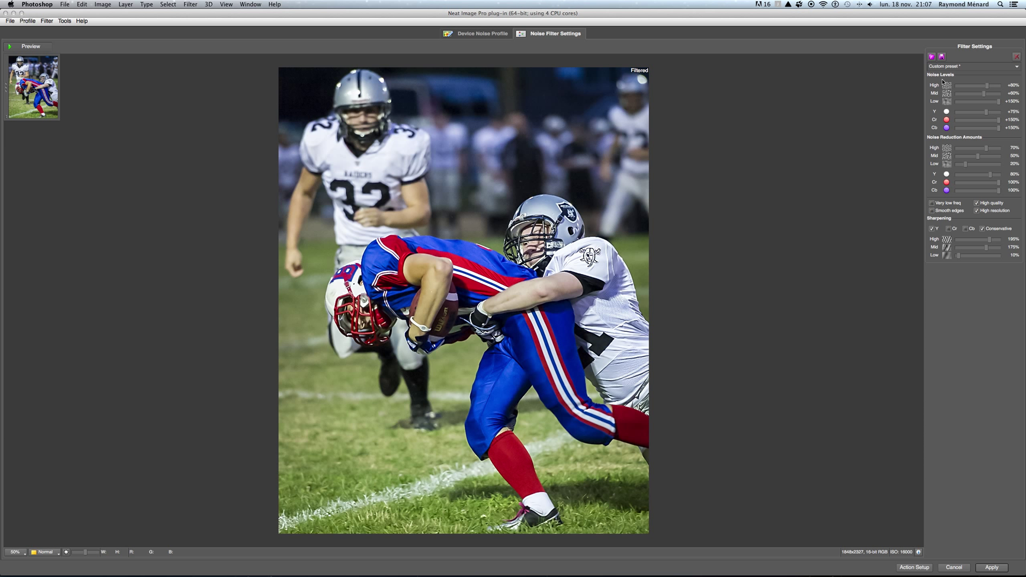
{"action": "left_click", "coordinate": [942, 58]}
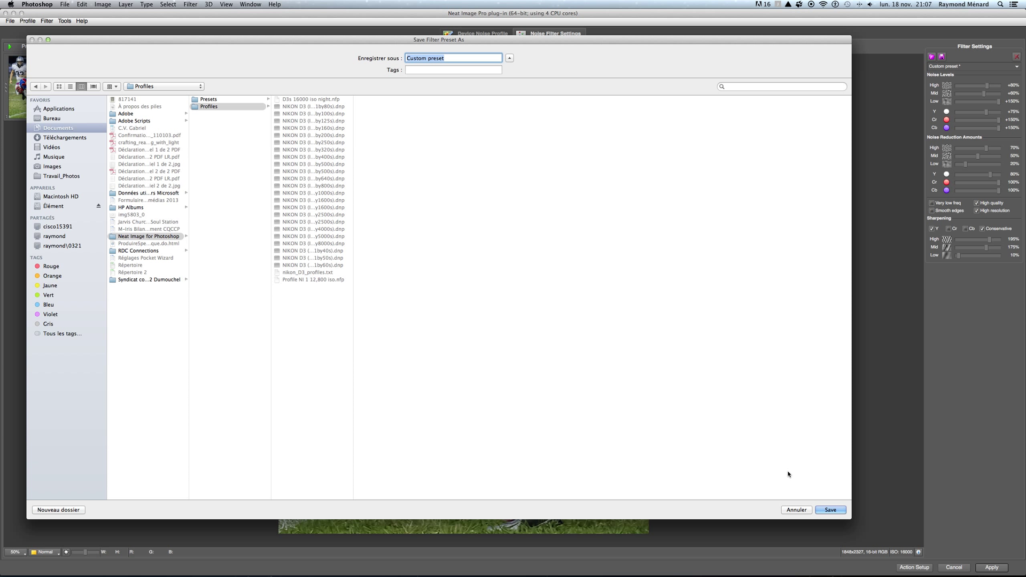
{"action": "left_click", "coordinate": [797, 510]}
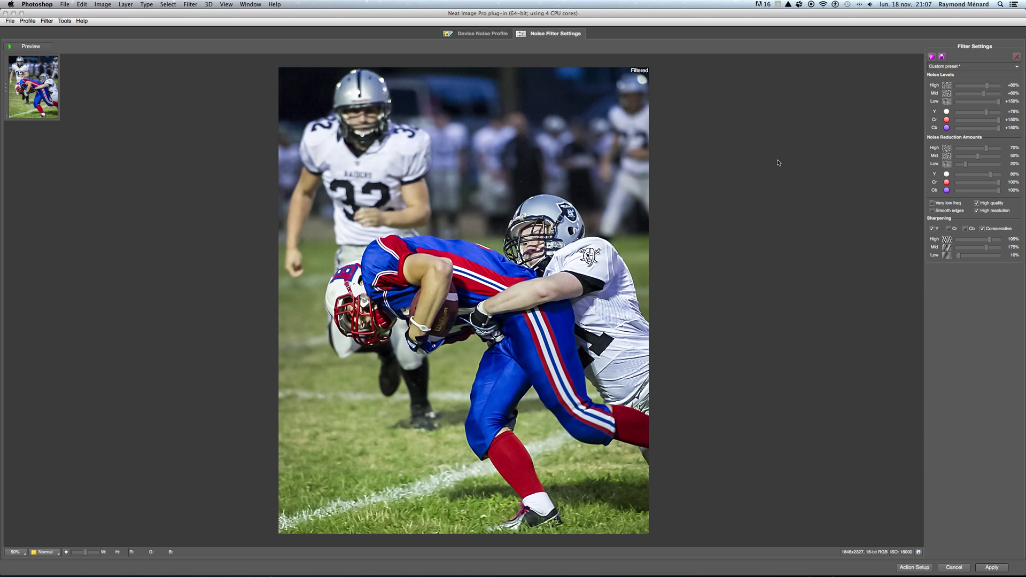
Load the filter preset D3s 16000 iso night.nfp and apply the noise filtering to the photo.
{"action": "left_click", "coordinate": [933, 58]}
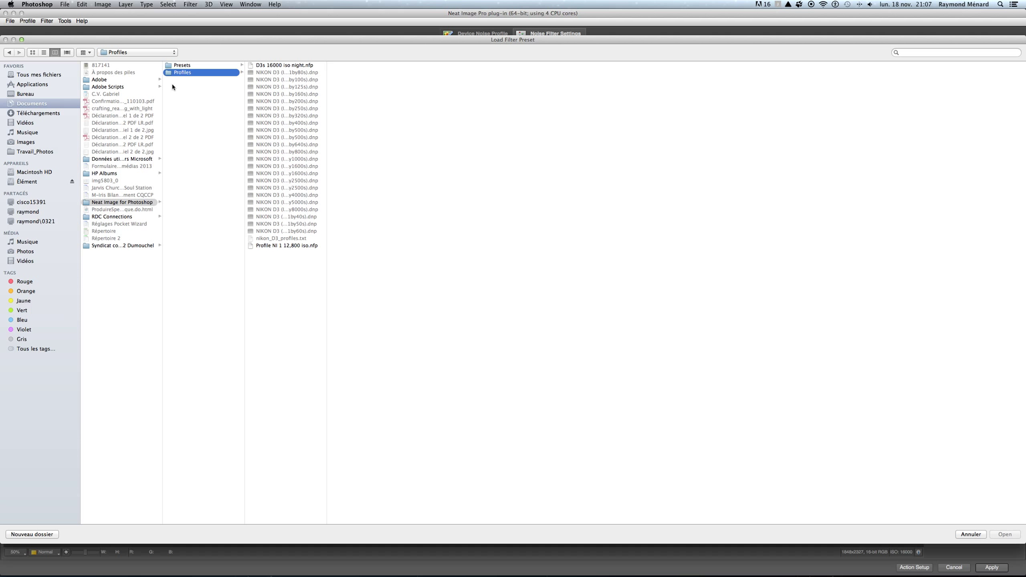
{"action": "left_click", "coordinate": [267, 67]}
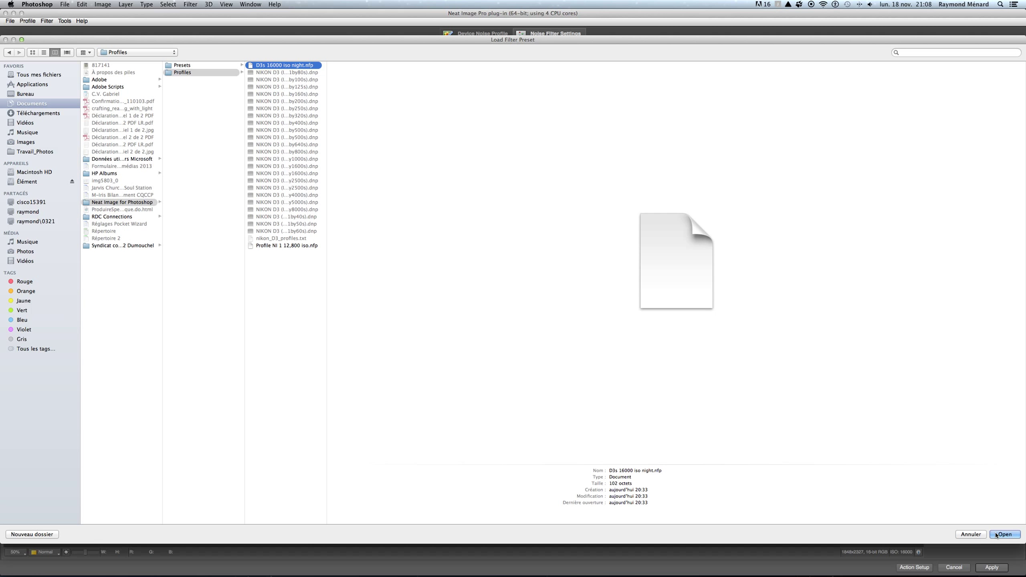
{"action": "left_click", "coordinate": [1005, 535]}
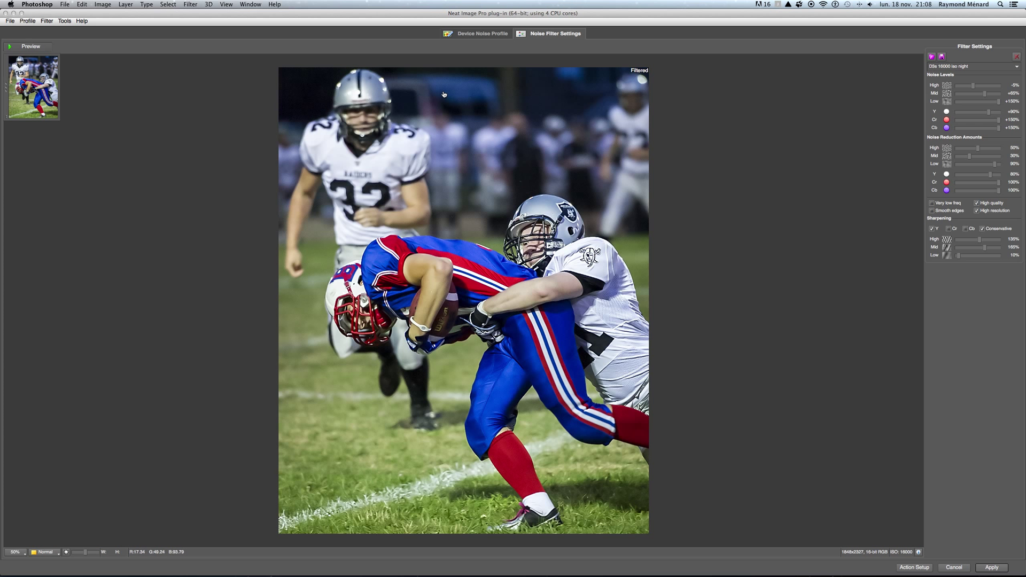
{"action": "left_click", "coordinate": [464, 34]}
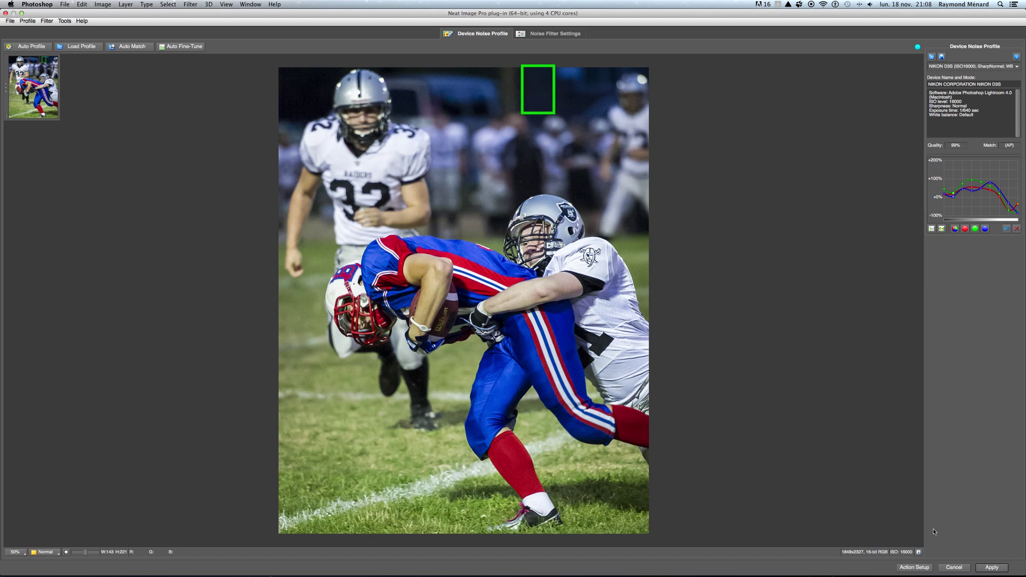
{"action": "left_click", "coordinate": [992, 568]}
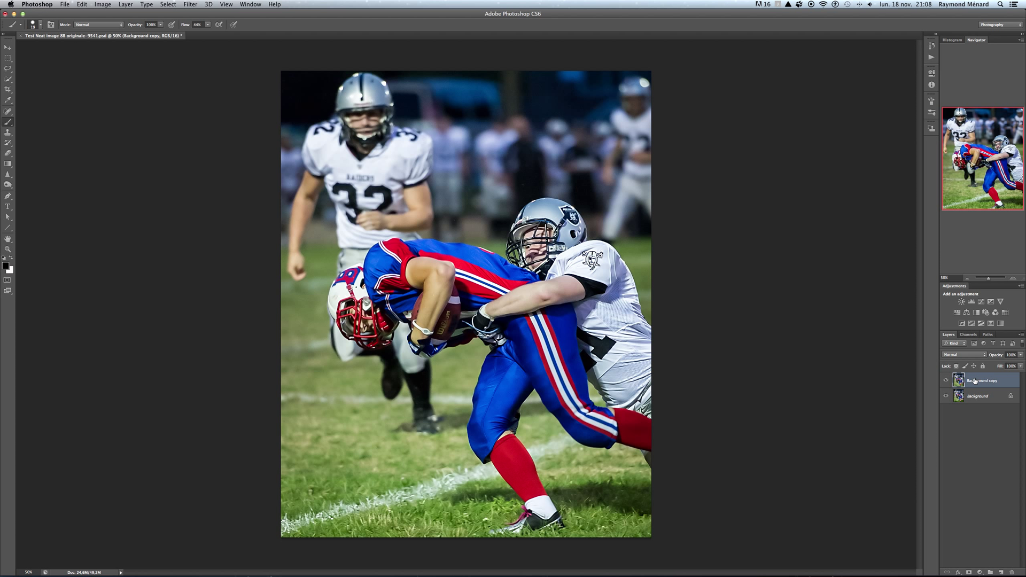
Reduce the opacity of the filtered Background copy layer to about 86% and flatten the image.
{"action": "left_click", "coordinate": [1022, 356]}
{"action": "left_click_drag", "start_coordinate": [1022, 365], "coordinate": [997, 364]}
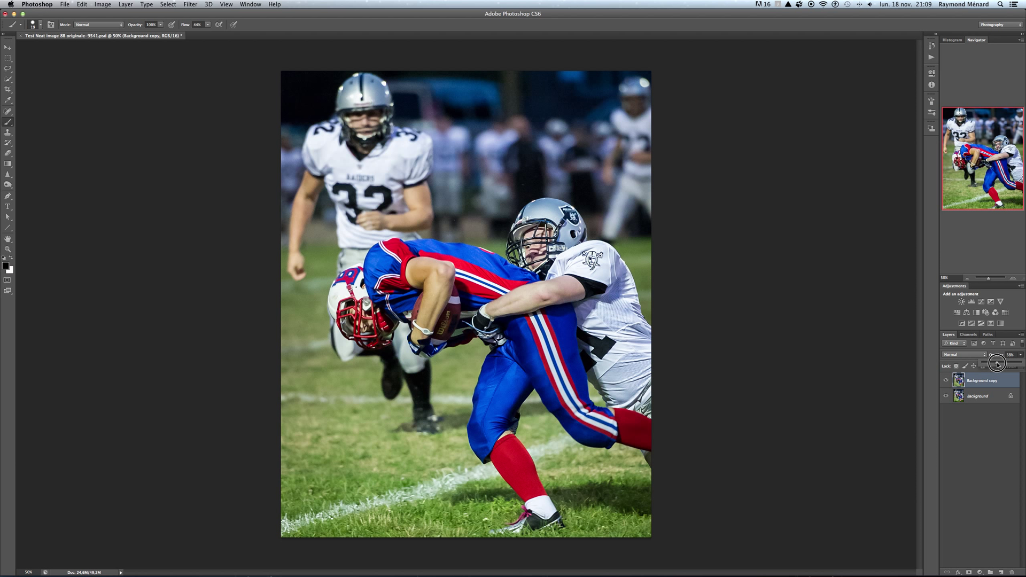
{"action": "left_click_drag", "start_coordinate": [998, 364], "coordinate": [1014, 364]}
{"action": "left_click_drag", "start_coordinate": [1013, 364], "coordinate": [1014, 364]}
{"action": "left_click_drag", "start_coordinate": [1014, 368], "coordinate": [1016, 364]}
{"action": "left_click_drag", "start_coordinate": [1017, 365], "coordinate": [1016, 365]}
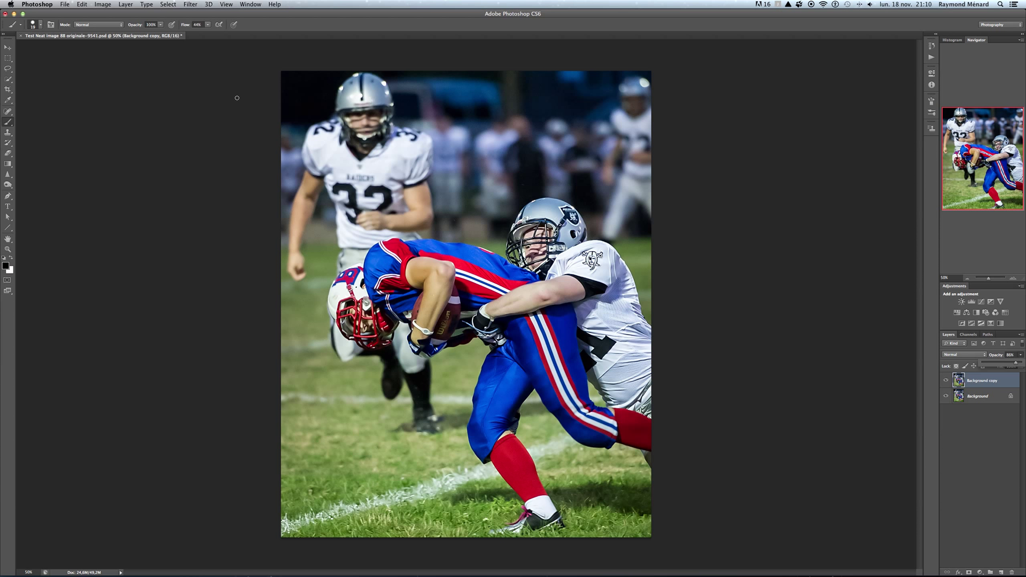
{"action": "left_click", "coordinate": [128, 5]}
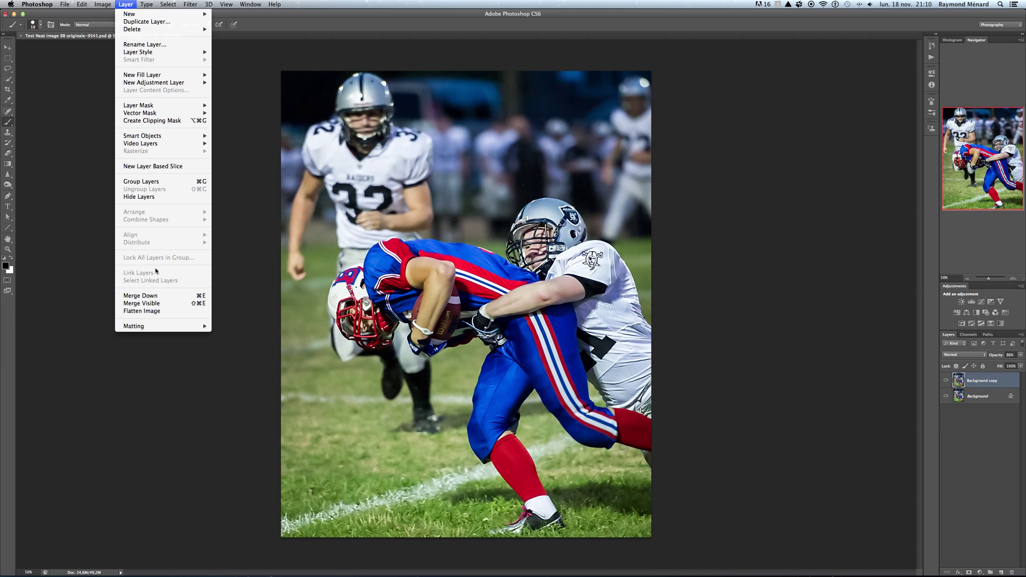
{"action": "left_click", "coordinate": [168, 232]}
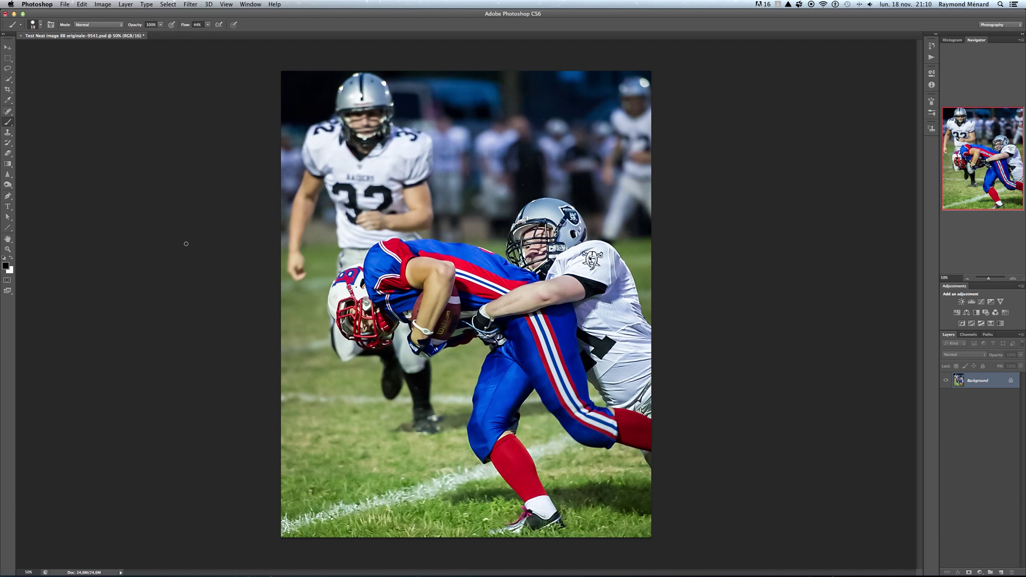
Duplicate the Background layer and apply a Gaussian Blur with a radius of 1.7 pixels to the copy.
{"action": "left_click", "coordinate": [8, 112]}
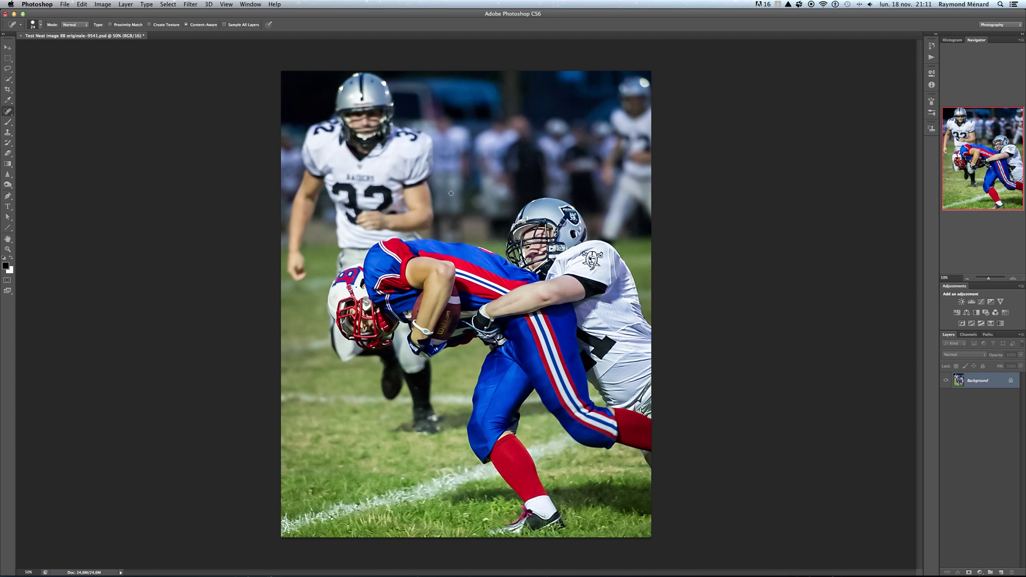
{"action": "right_click", "coordinate": [980, 380]}
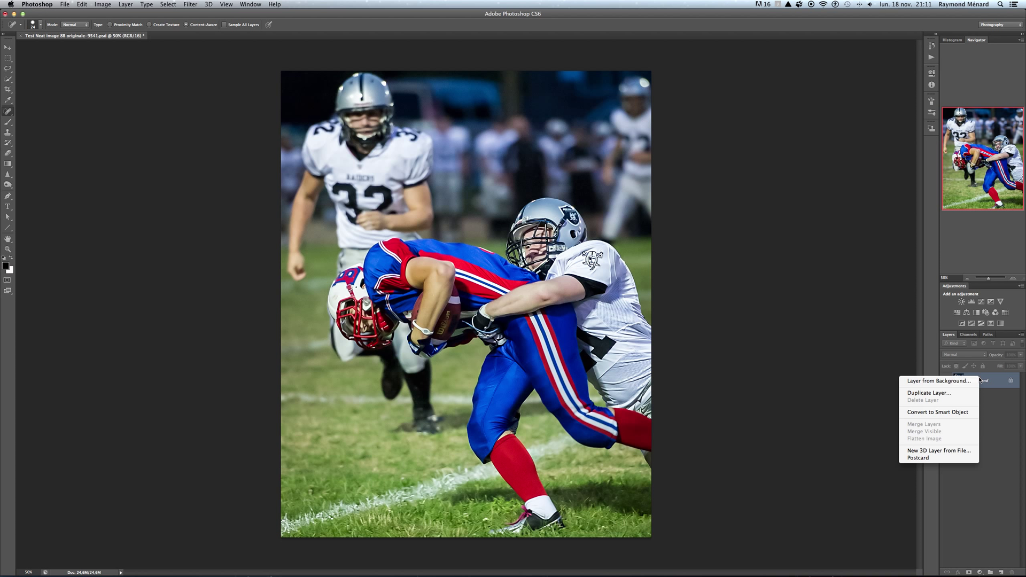
{"action": "left_click", "coordinate": [957, 394]}
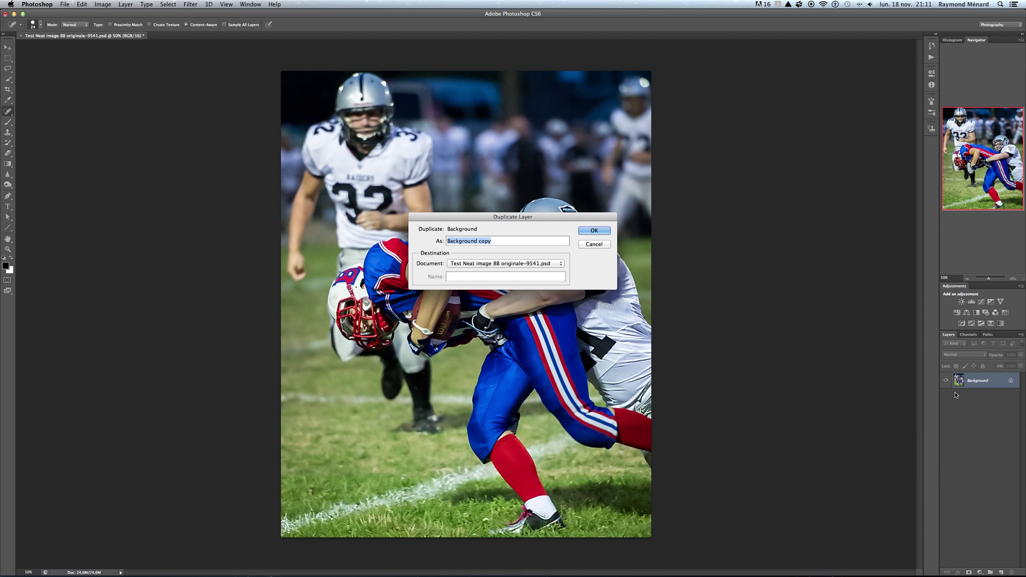
{"action": "left_click", "coordinate": [606, 232]}
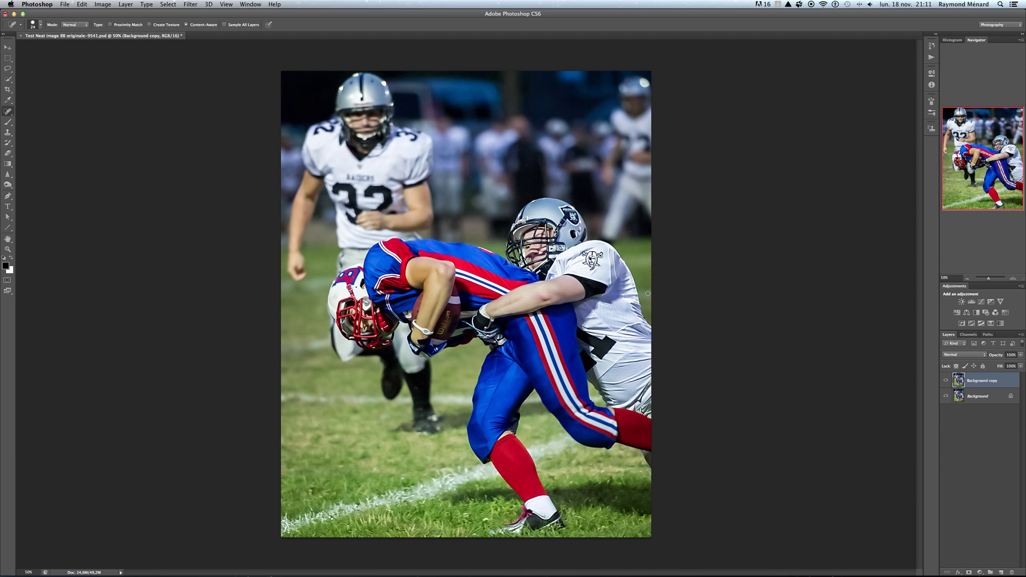
{"action": "left_click", "coordinate": [191, 5]}
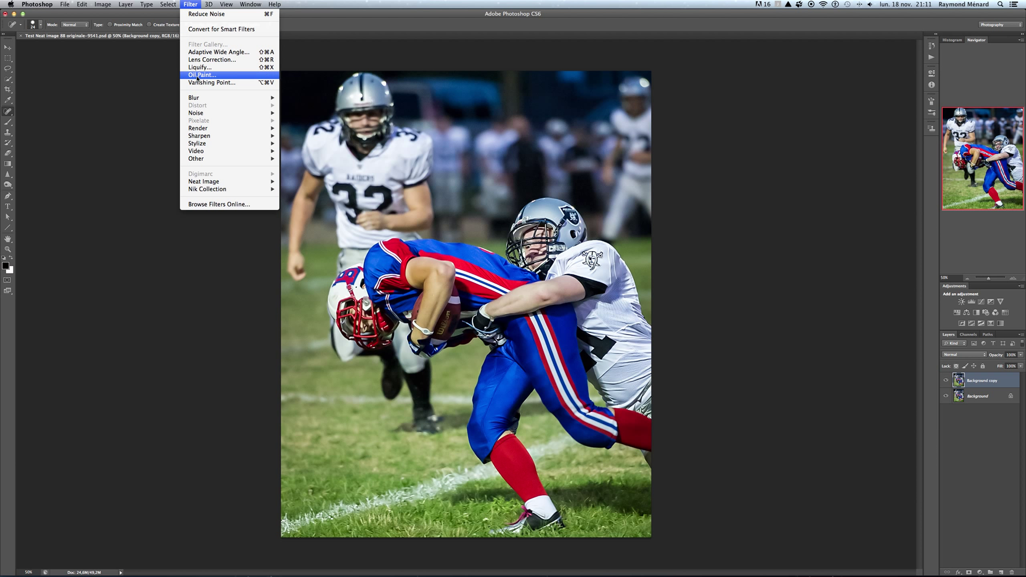
{"action": "mouse_move", "coordinate": [195, 100]}
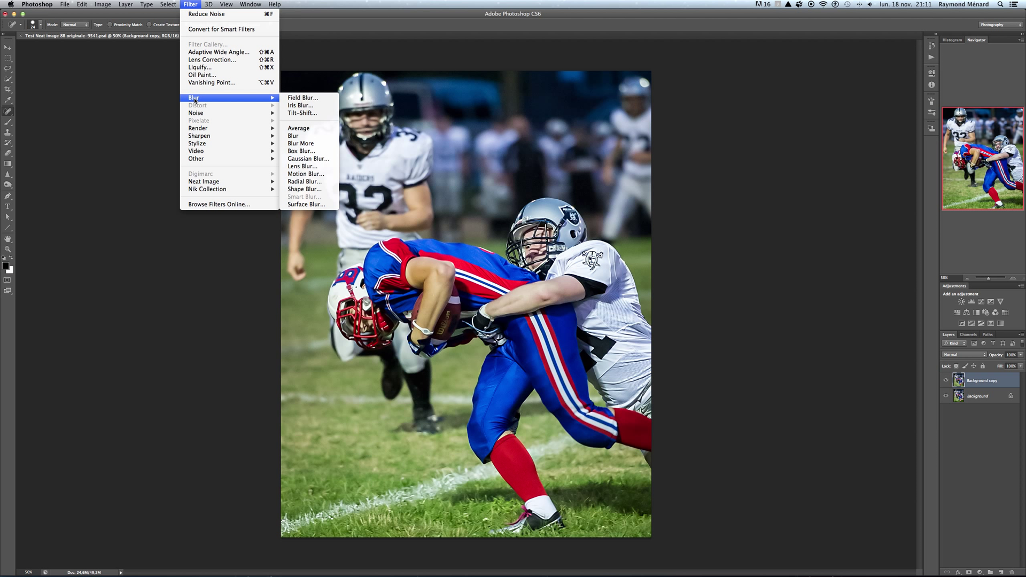
{"action": "left_click", "coordinate": [305, 159]}
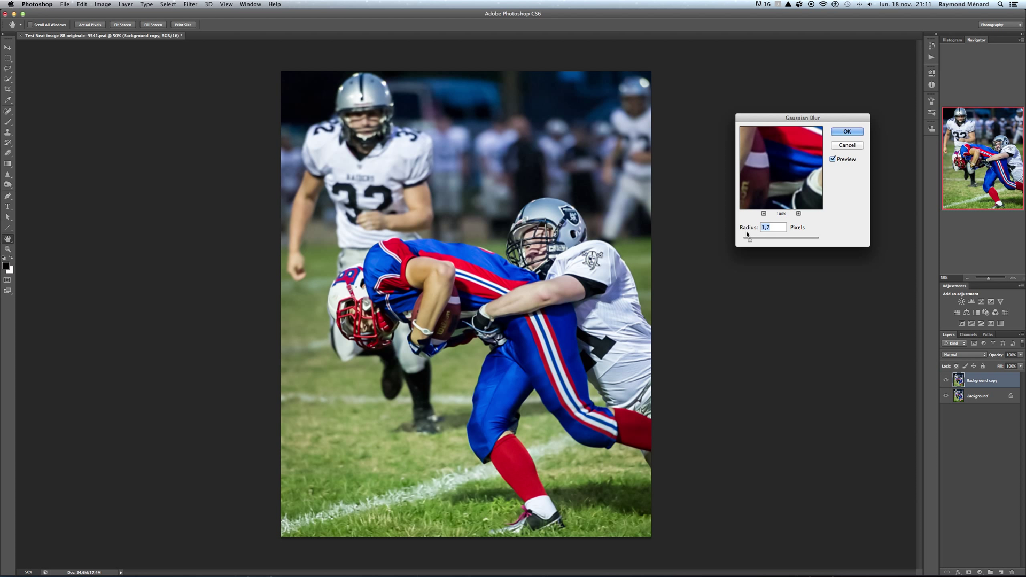
{"action": "left_click", "coordinate": [847, 132]}
{"action": "key", "text": "j"}
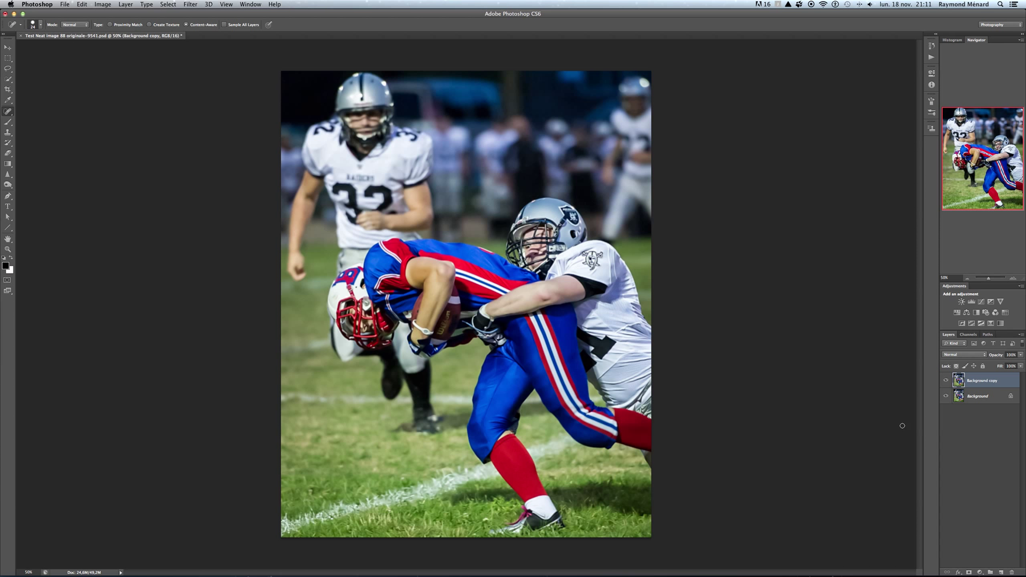
{"action": "left_click", "coordinate": [968, 572]}
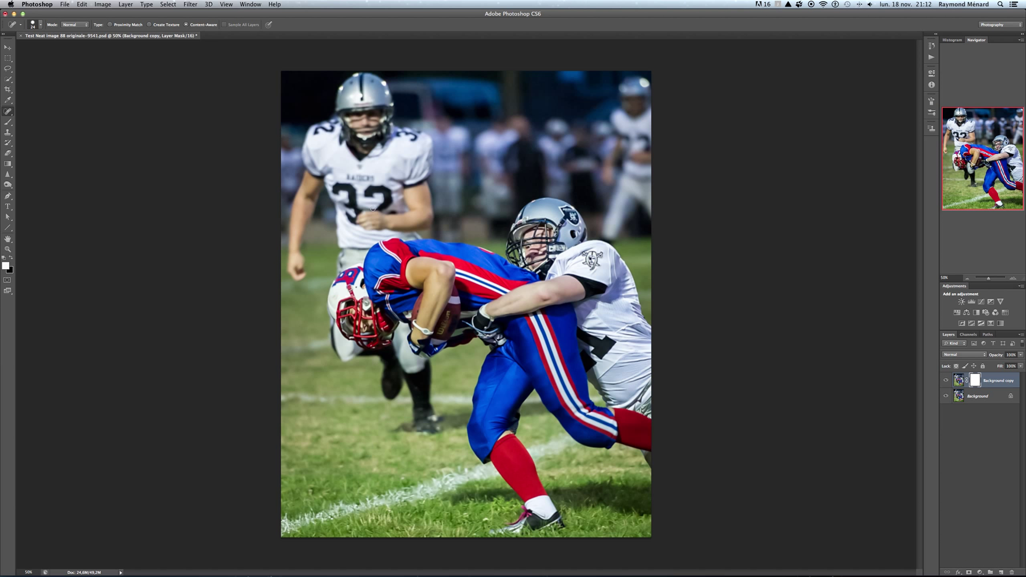
{"action": "left_click", "coordinate": [12, 259]}
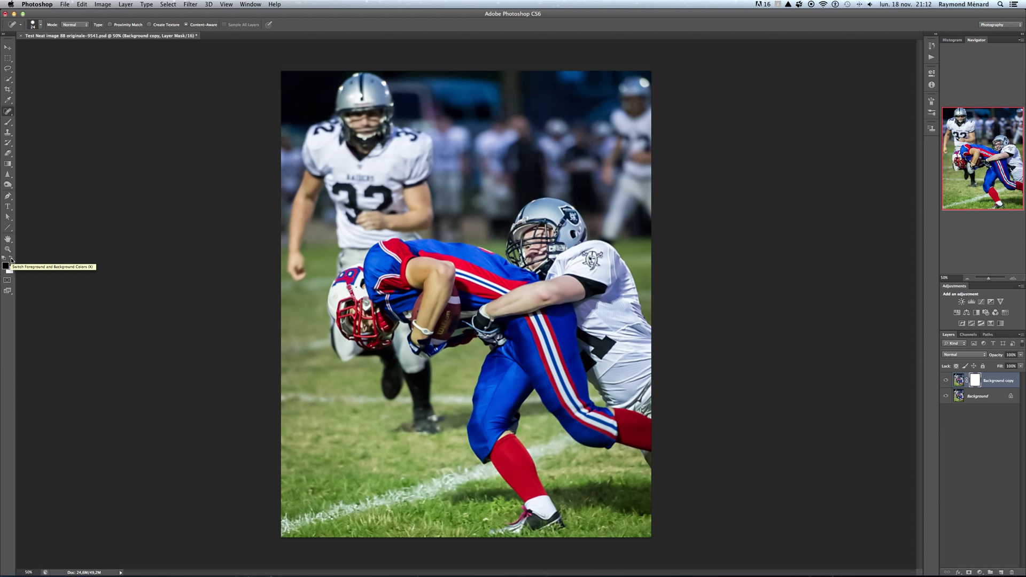
{"action": "left_click", "coordinate": [12, 261]}
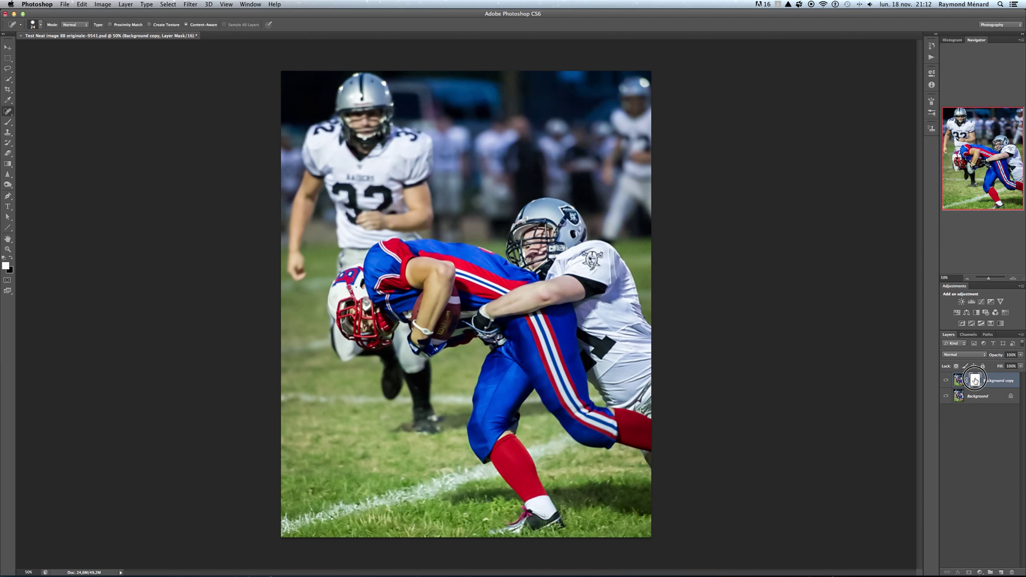
{"action": "left_click_drag", "start_coordinate": [976, 381], "coordinate": [1012, 572]}
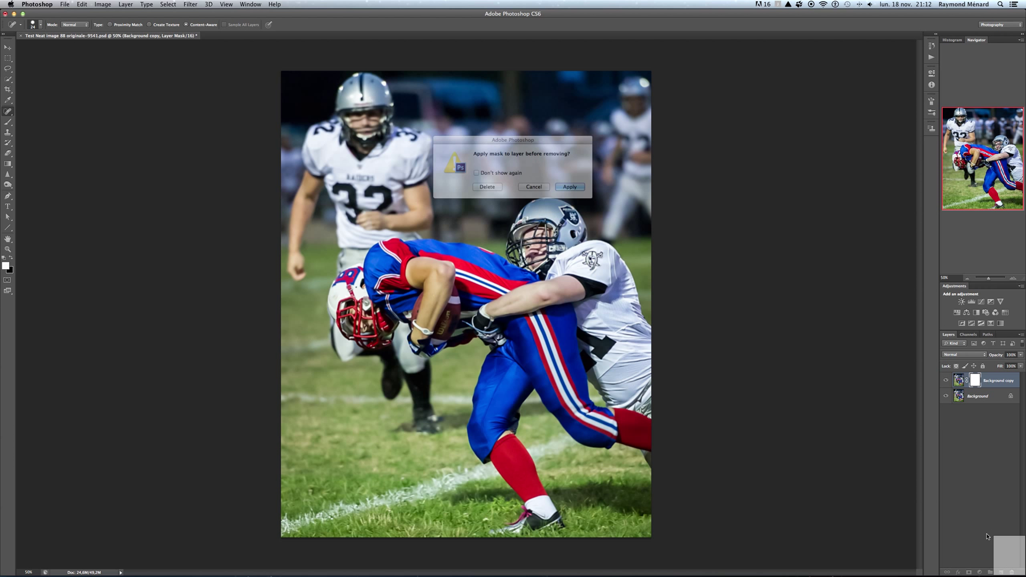
{"action": "left_click", "coordinate": [486, 188]}
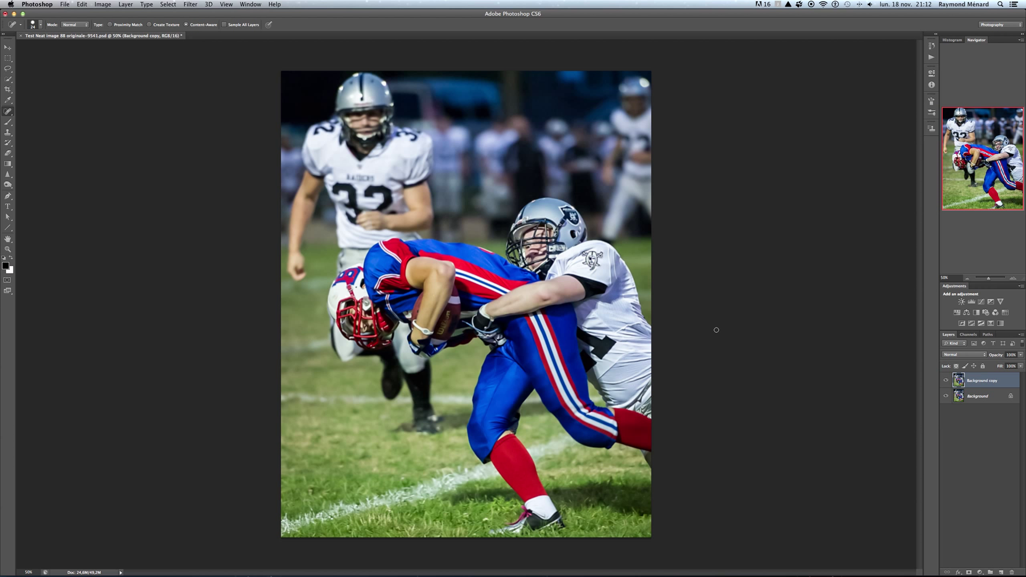
Add a black mask to the blurred Background copy and paint the background behind the players white with a 157 px brush.
{"action": "left_click", "coordinate": [968, 573], "text": "alt"}
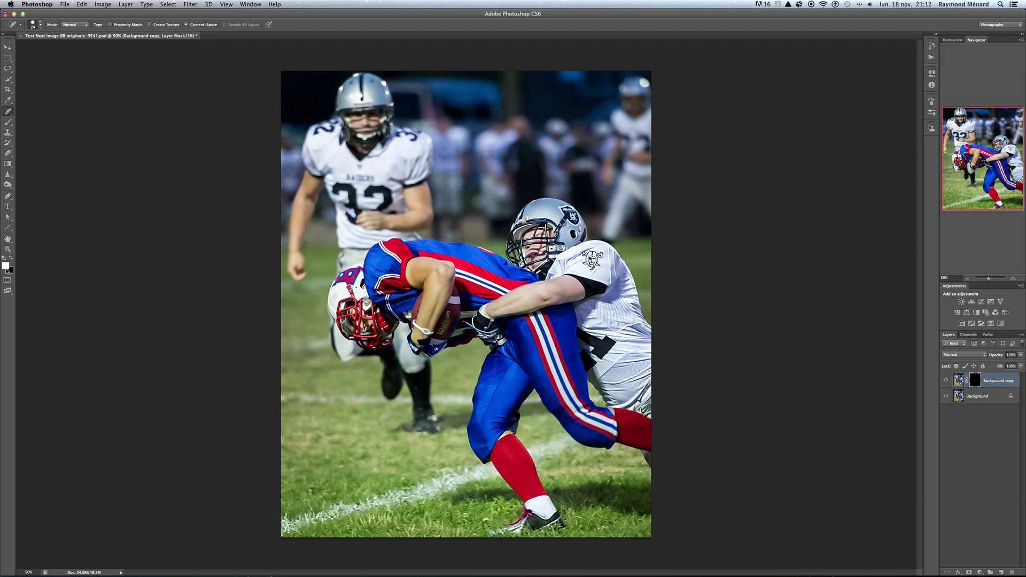
{"action": "left_click", "coordinate": [8, 124]}
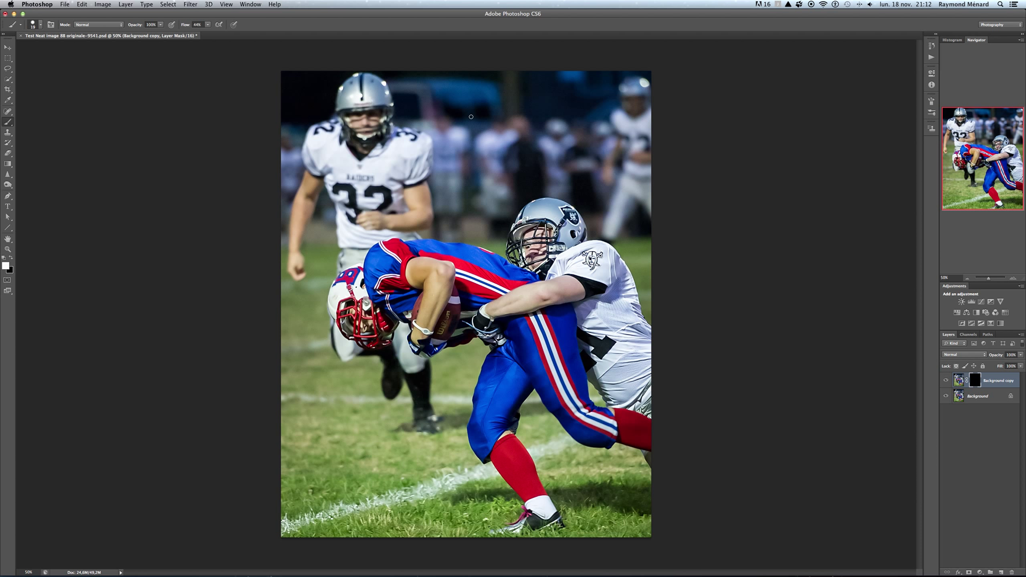
{"action": "right_click", "coordinate": [405, 114]}
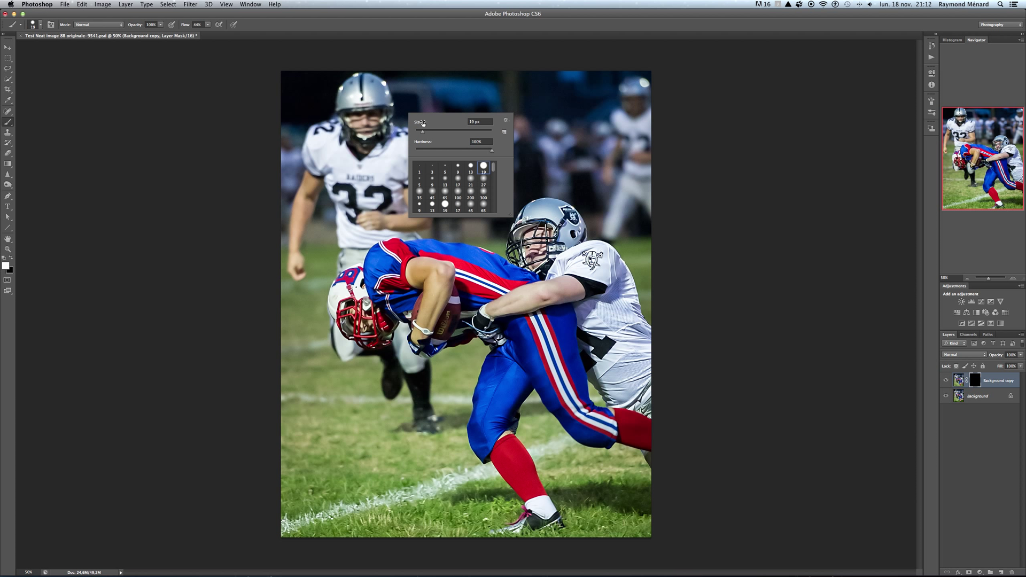
{"action": "left_click", "coordinate": [464, 131]}
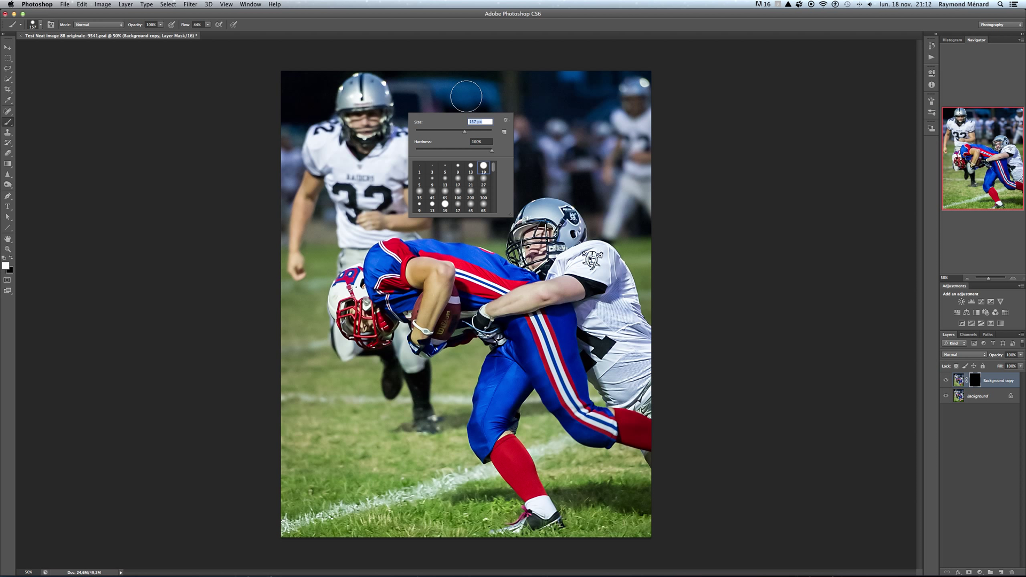
{"action": "left_click", "coordinate": [526, 93]}
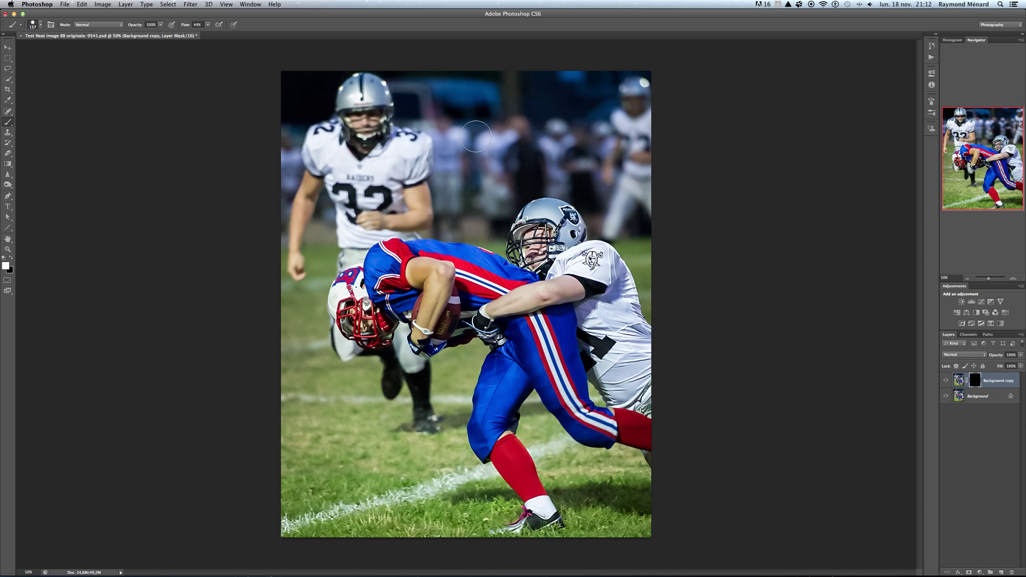
{"action": "mouse_move", "coordinate": [476, 137]}
{"action": "left_mouse_down"}
{"action": "mouse_move", "coordinate": [428, 119]}
{"action": "mouse_move", "coordinate": [409, 124]}
{"action": "mouse_move", "coordinate": [448, 142]}
{"action": "left_mouse_up"}
{"action": "mouse_move", "coordinate": [611, 218]}
{"action": "left_mouse_down"}
{"action": "mouse_move", "coordinate": [590, 194]}
{"action": "mouse_move", "coordinate": [575, 198]}
{"action": "left_mouse_up"}
Paint black on the mask with a 27 px brush to restore the tackler's helmet edge, and switch back to white.
{"action": "left_click", "coordinate": [10, 259]}
{"action": "right_click", "coordinate": [561, 213]}
{"action": "left_click_drag", "start_coordinate": [592, 229], "coordinate": [576, 229]}
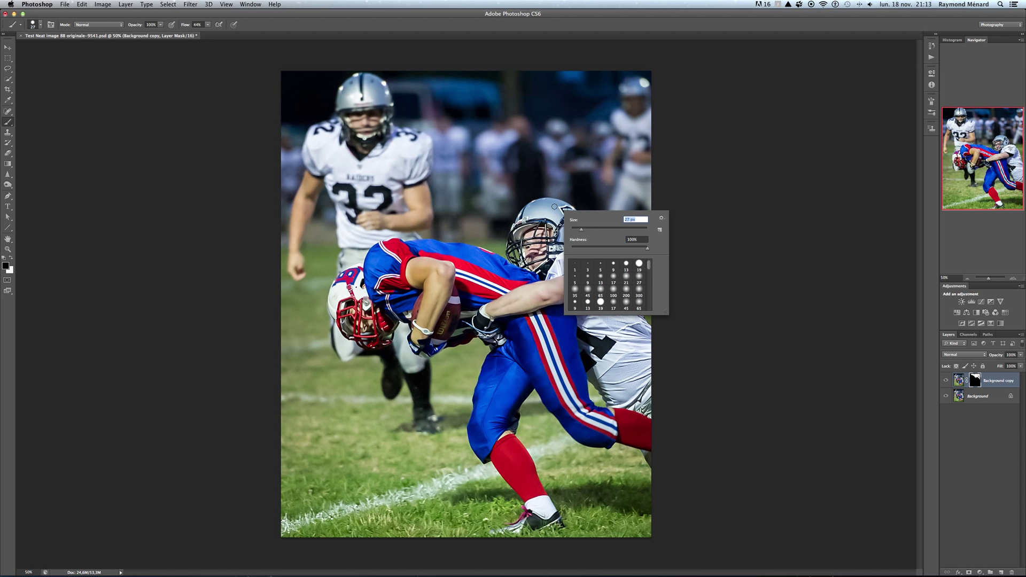
{"action": "left_click", "coordinate": [553, 204]}
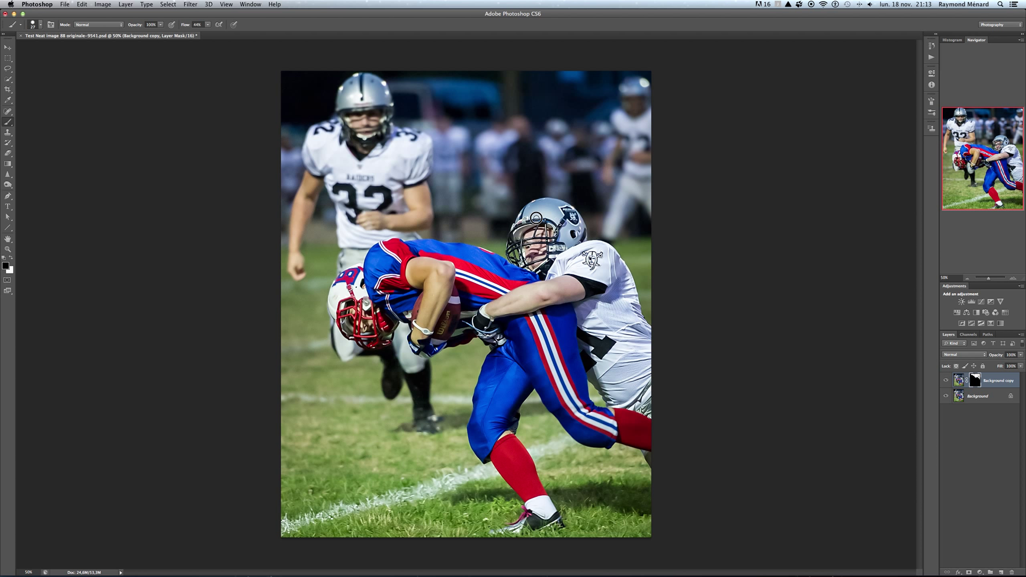
{"action": "left_click", "coordinate": [10, 258]}
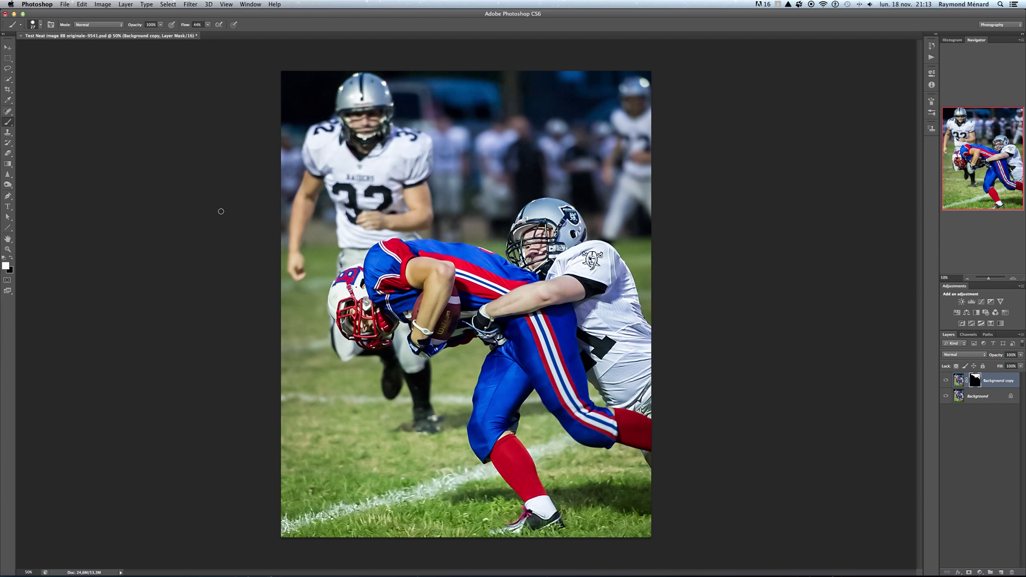
Continue painting the mask white over the remaining background and the grass at the photo's left, using 74 px and 178 px brushes.
{"action": "right_click", "coordinate": [449, 217]}
{"action": "left_click_drag", "start_coordinate": [490, 230], "coordinate": [495, 230]}
{"action": "key", "text": "Return"}
{"action": "right_click", "coordinate": [329, 109]}
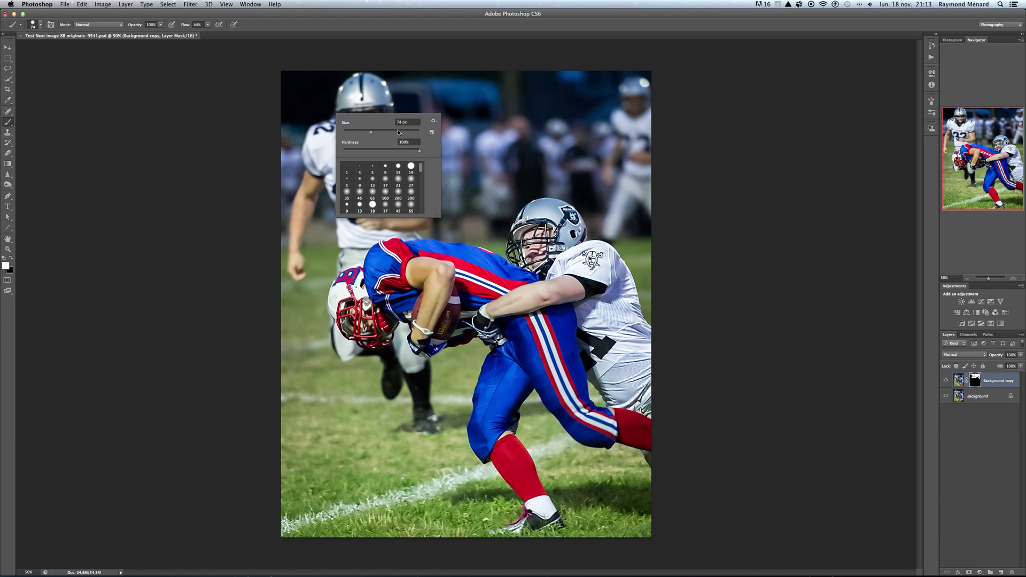
{"action": "left_click_drag", "start_coordinate": [391, 131], "coordinate": [398, 131]}
{"action": "left_click", "coordinate": [304, 115]}
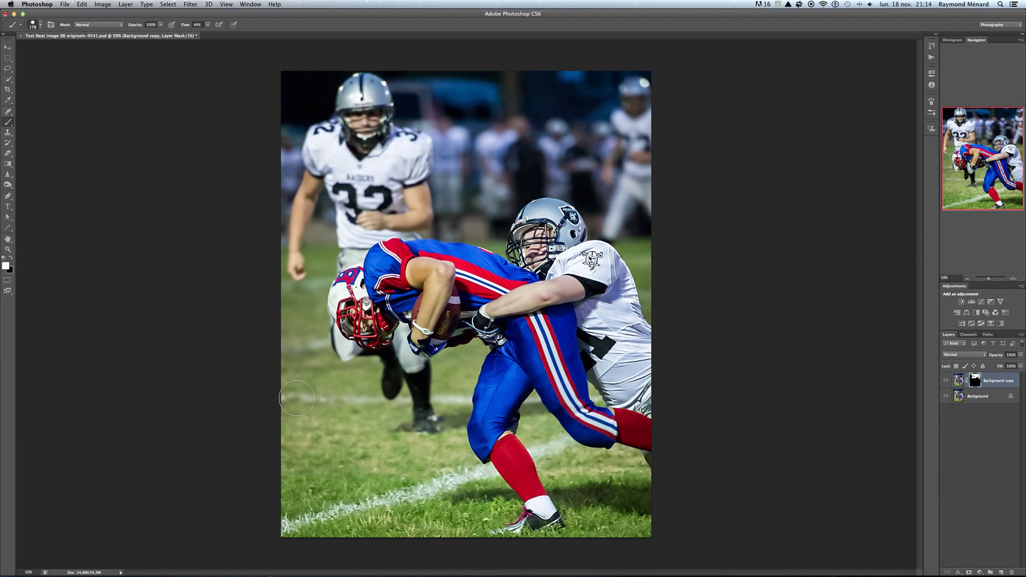
{"action": "left_click_drag", "start_coordinate": [346, 125], "coordinate": [350, 89]}
Refine the mask along the tackler's helmet and shoulder with a 33 px brush and a smaller one, keeping white as the paint colour.
{"action": "right_click", "coordinate": [594, 160]}
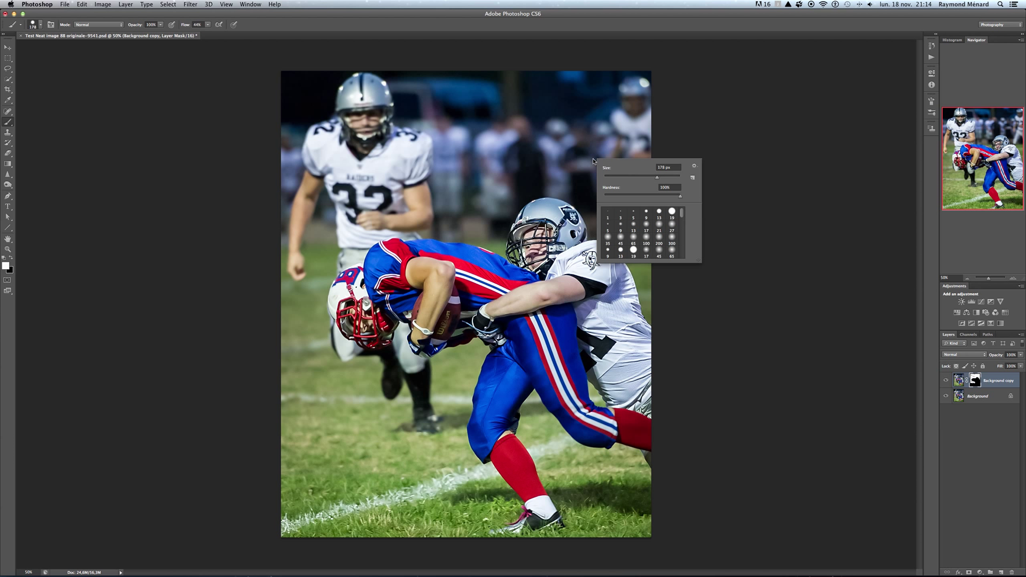
{"action": "left_click", "coordinate": [616, 177]}
{"action": "left_click", "coordinate": [584, 195]}
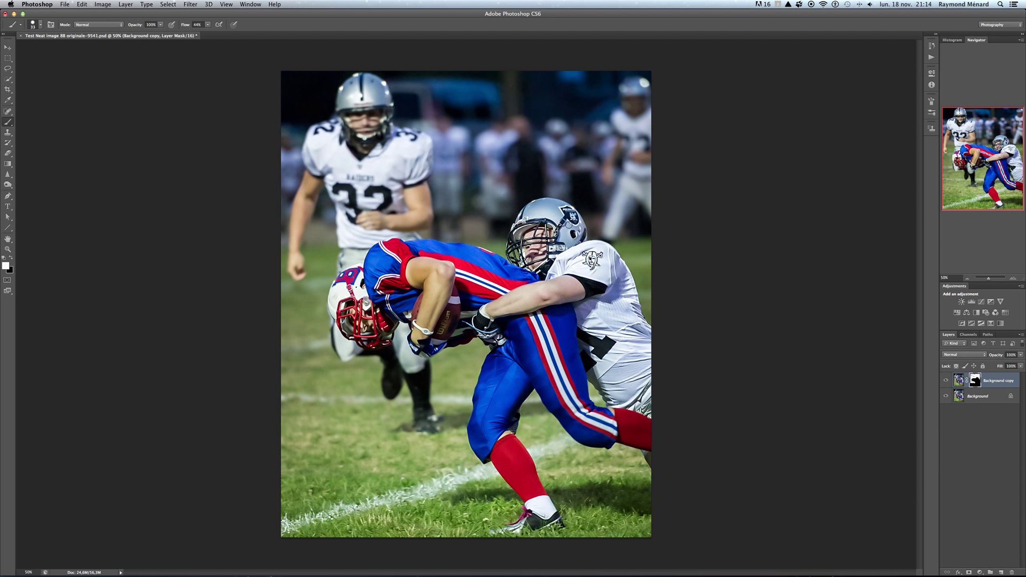
{"action": "right_click", "coordinate": [554, 214]}
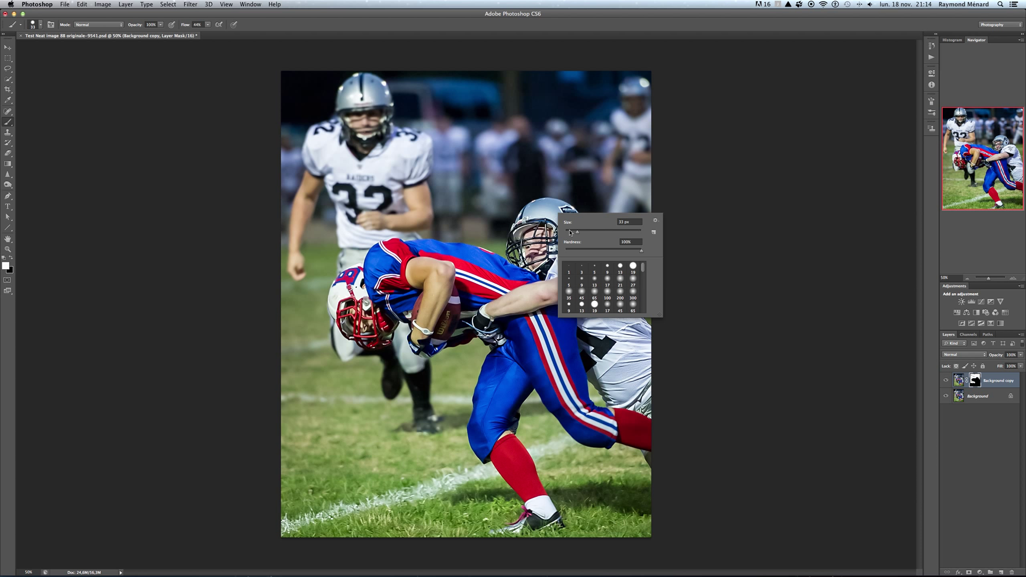
{"action": "left_click", "coordinate": [570, 232]}
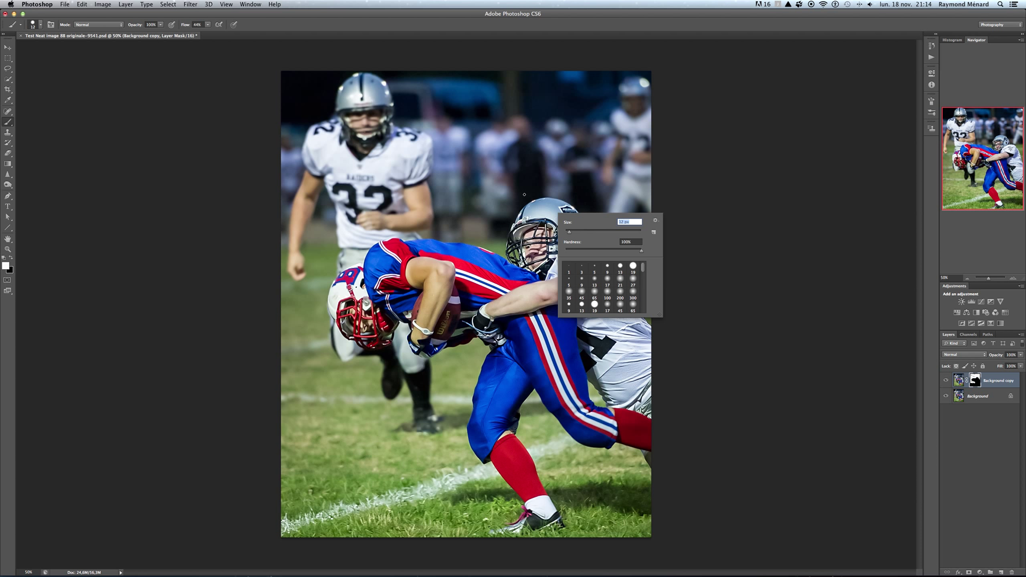
{"action": "left_click", "coordinate": [13, 259]}
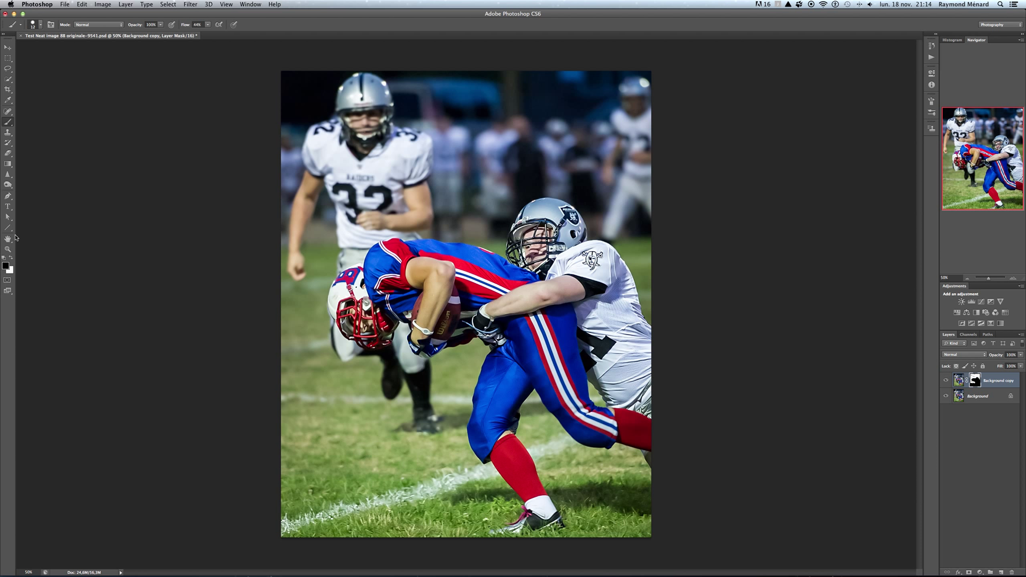
{"action": "left_click", "coordinate": [11, 258]}
Paint the mask white over the grass around the players' legs with a 25 px brush and adjusted sizes.
{"action": "right_click", "coordinate": [542, 422]}
{"action": "left_click", "coordinate": [563, 437]}
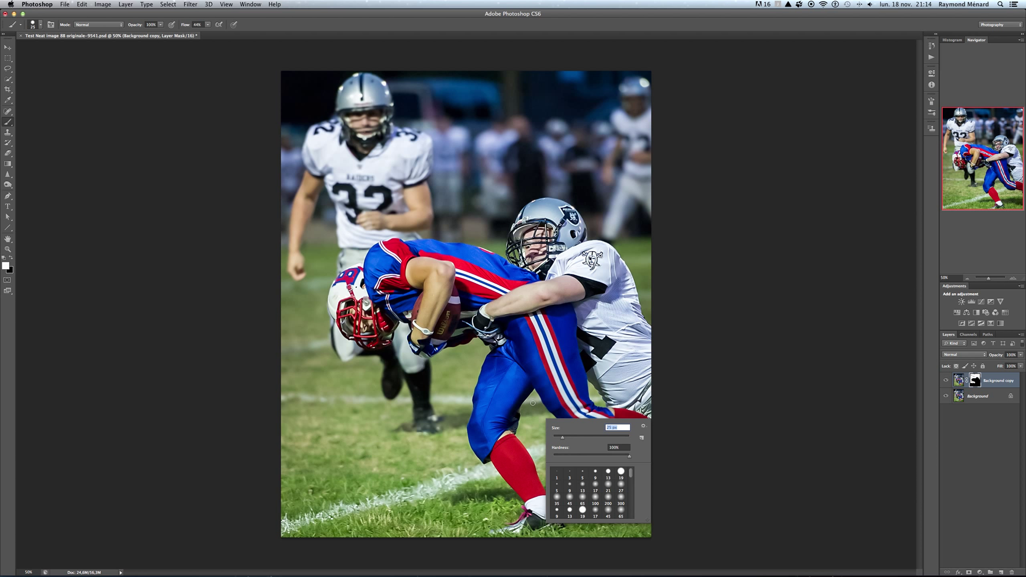
{"action": "key", "text": "Return"}
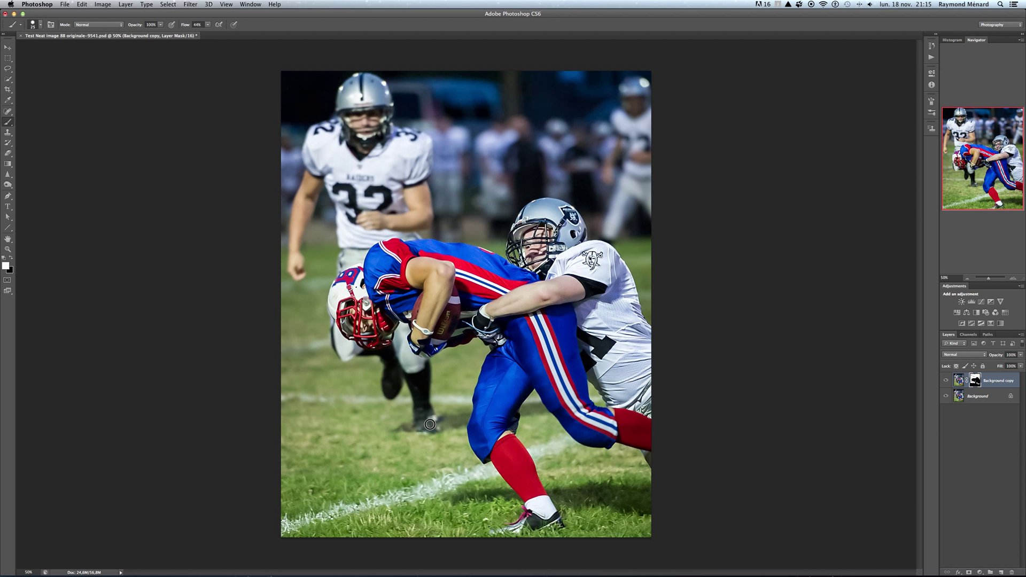
{"action": "right_click", "coordinate": [381, 386]}
{"action": "left_click_drag", "start_coordinate": [409, 399], "coordinate": [401, 399]}
{"action": "left_click", "coordinate": [384, 363]}
Paint the mask white in the tight background areas between the players with a 19 px brush.
{"action": "right_click", "coordinate": [487, 223]}
{"action": "left_click_drag", "start_coordinate": [500, 240], "coordinate": [494, 240]}
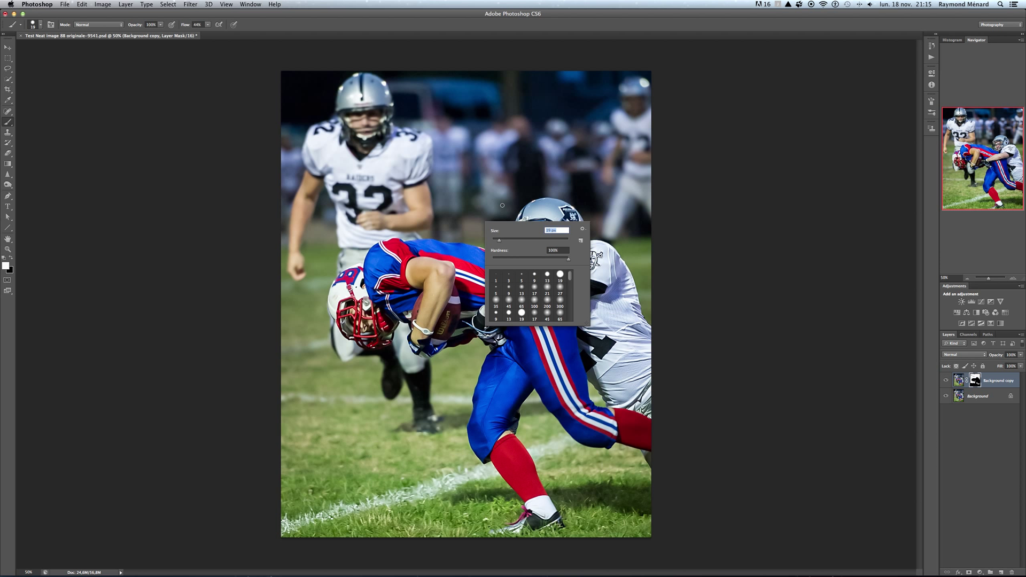
{"action": "left_click", "coordinate": [502, 214]}
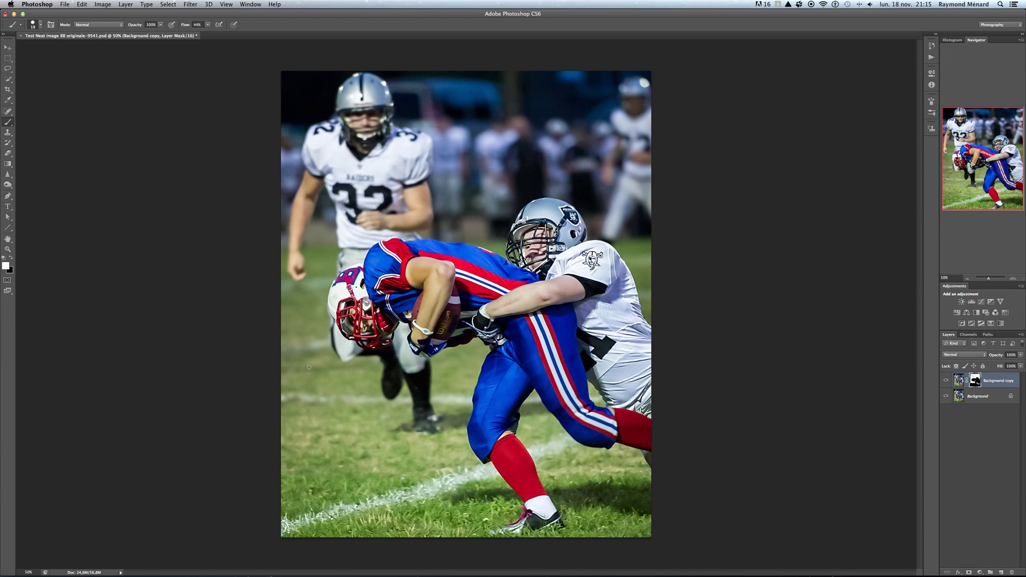
Lower the brush opacity and paint the mask over the foreground grass with a 138 px brush.
{"action": "left_click", "coordinate": [160, 25]}
{"action": "left_click_drag", "start_coordinate": [162, 34], "coordinate": [135, 35]}
{"action": "right_click", "coordinate": [398, 464]}
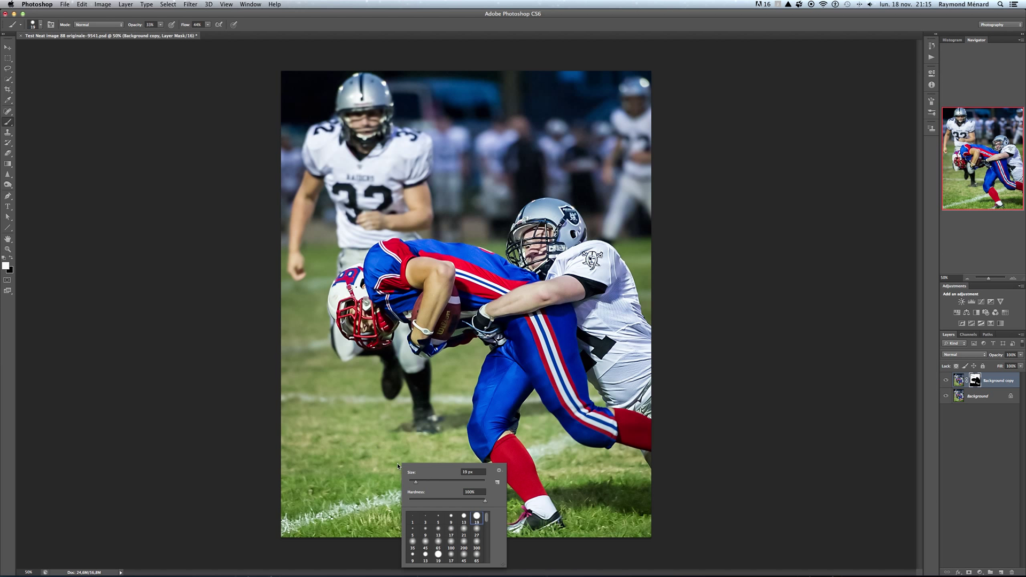
{"action": "left_click", "coordinate": [452, 482]}
{"action": "key", "text": "Return"}
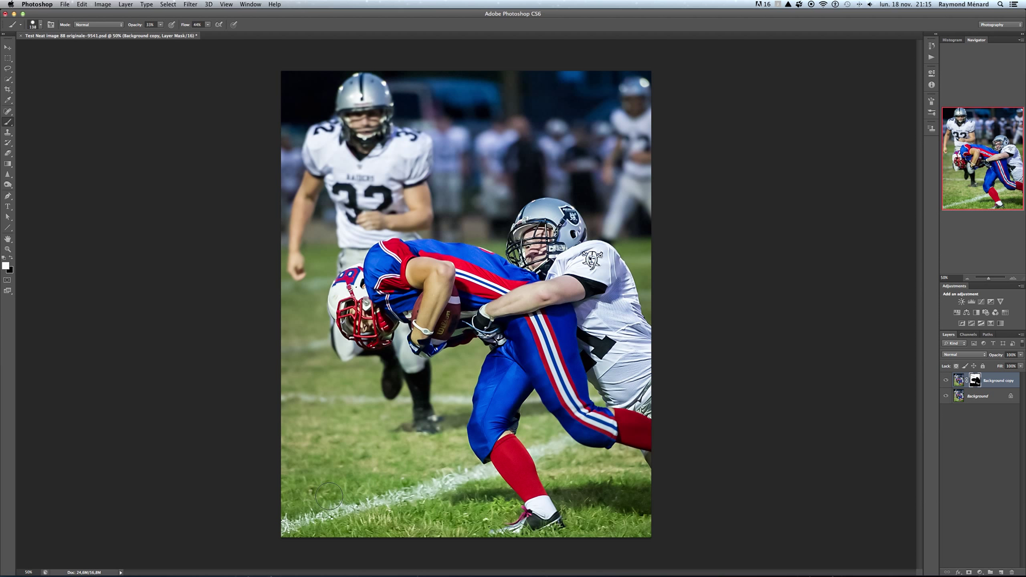
{"action": "mouse_move", "coordinate": [329, 496]}
{"action": "left_mouse_down"}
{"action": "mouse_move", "coordinate": [284, 511]}
{"action": "mouse_move", "coordinate": [456, 497]}
{"action": "mouse_move", "coordinate": [442, 514]}
{"action": "mouse_move", "coordinate": [486, 506]}
{"action": "mouse_move", "coordinate": [427, 535]}
{"action": "mouse_move", "coordinate": [554, 505]}
{"action": "mouse_move", "coordinate": [580, 475]}
{"action": "left_mouse_up"}
{"action": "mouse_move", "coordinate": [592, 469]}
{"action": "left_mouse_down"}
{"action": "mouse_move", "coordinate": [653, 467]}
{"action": "mouse_move", "coordinate": [642, 470]}
{"action": "left_mouse_up"}
Restore the brush opacity to 100% and flatten the image.
{"action": "left_click", "coordinate": [160, 27]}
{"action": "left_click_drag", "start_coordinate": [163, 33], "coordinate": [190, 33]}
{"action": "left_click", "coordinate": [126, 5]}
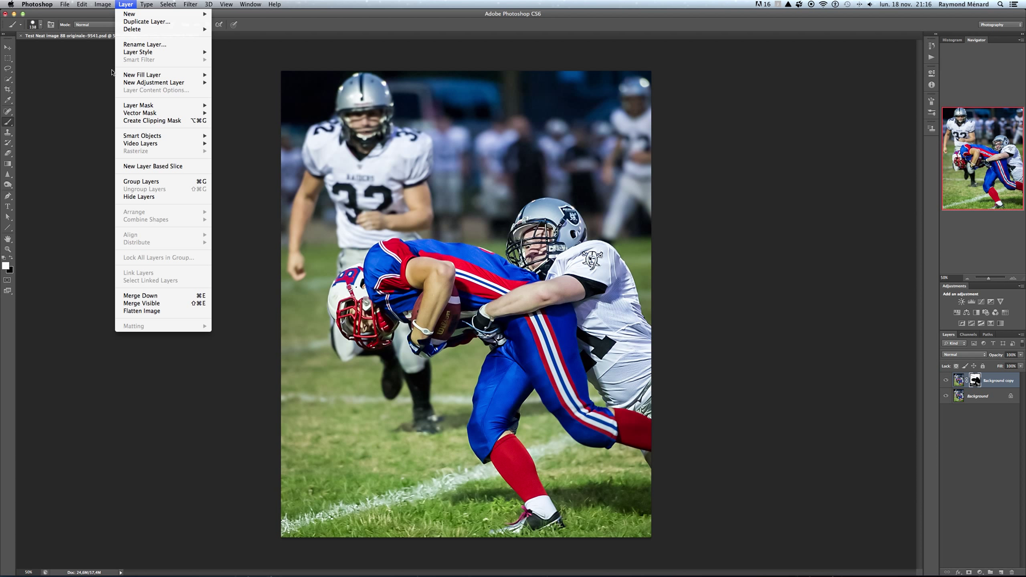
{"action": "left_click", "coordinate": [142, 312]}
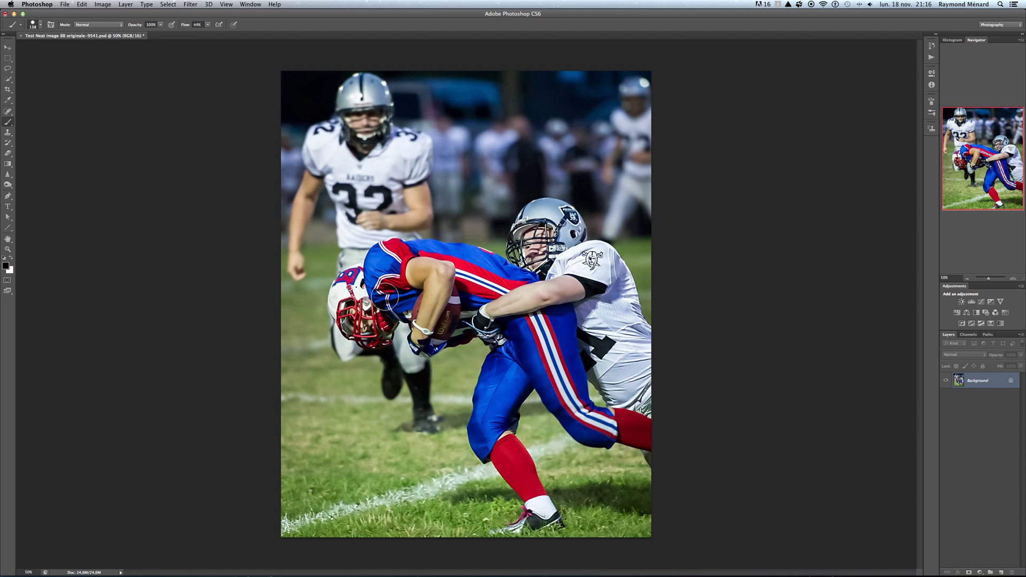
Remove the small spots beside the background player's helmet in the upper right of the photo with the Spot Healing Brush.
{"action": "left_click", "coordinate": [8, 113]}
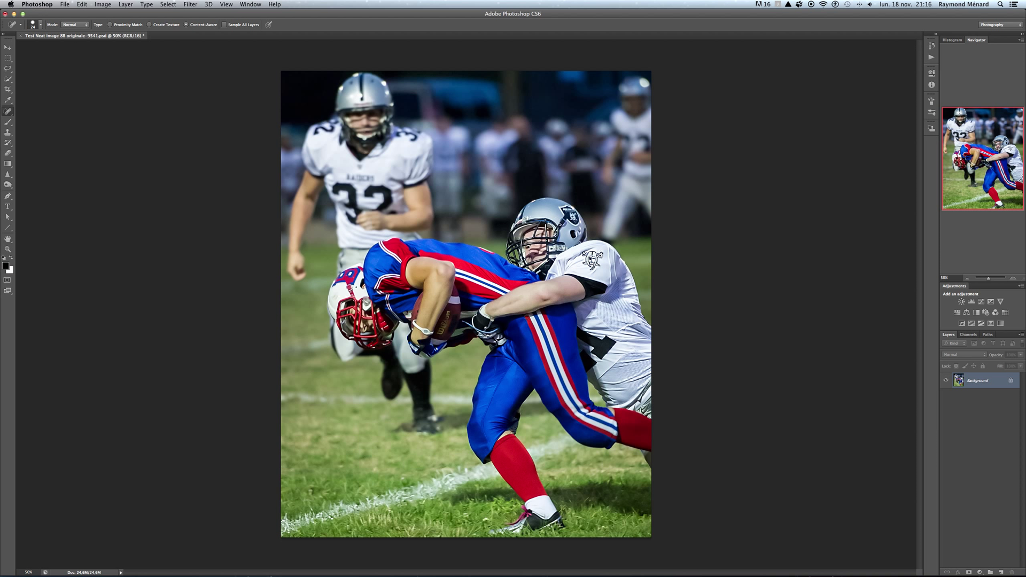
{"action": "left_click", "coordinate": [640, 79]}
{"action": "left_click", "coordinate": [642, 82]}
{"action": "left_click", "coordinate": [640, 80]}
{"action": "left_click", "coordinate": [646, 86]}
Duplicate the Background layer and apply a Surface Blur with a radius of 14 pixels and a threshold of 24 levels.
{"action": "right_click", "coordinate": [977, 381]}
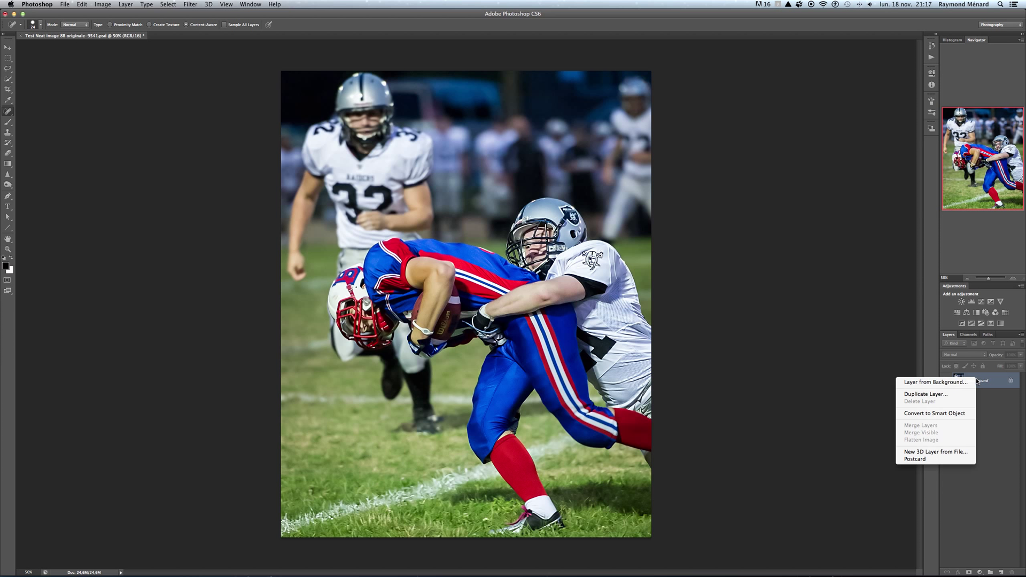
{"action": "left_click", "coordinate": [952, 395]}
{"action": "left_click", "coordinate": [594, 232]}
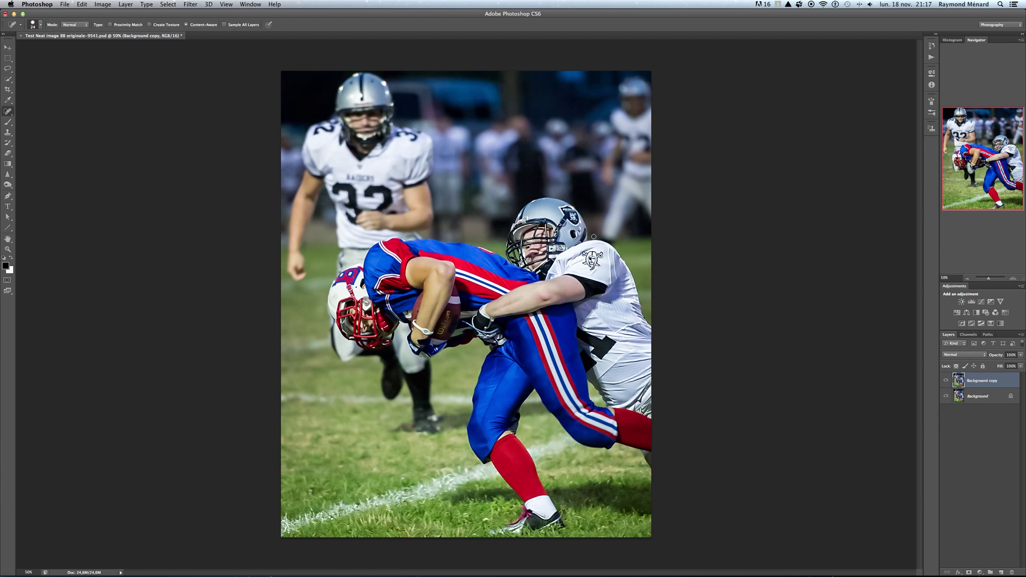
{"action": "left_click", "coordinate": [193, 7]}
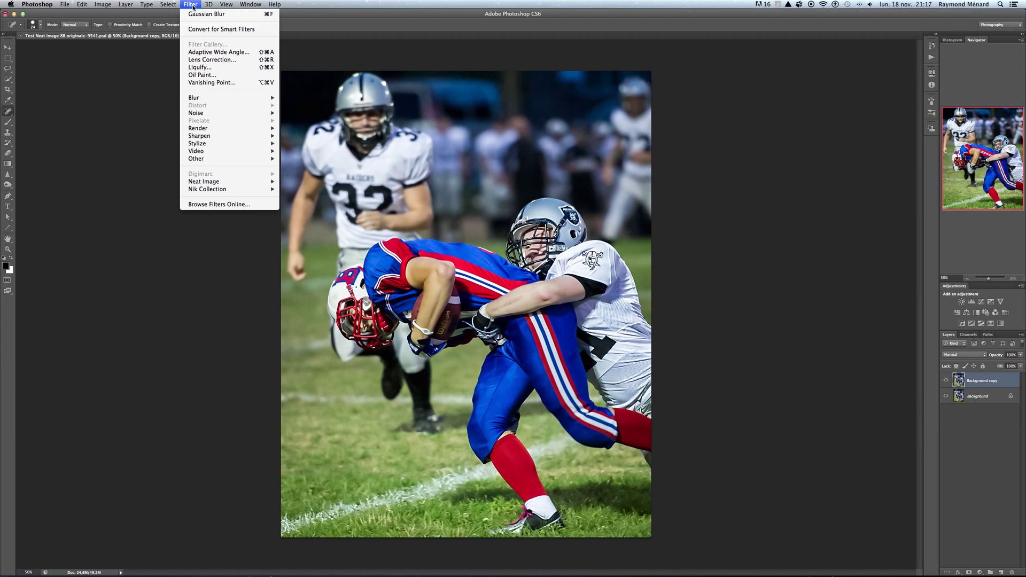
{"action": "mouse_move", "coordinate": [196, 100]}
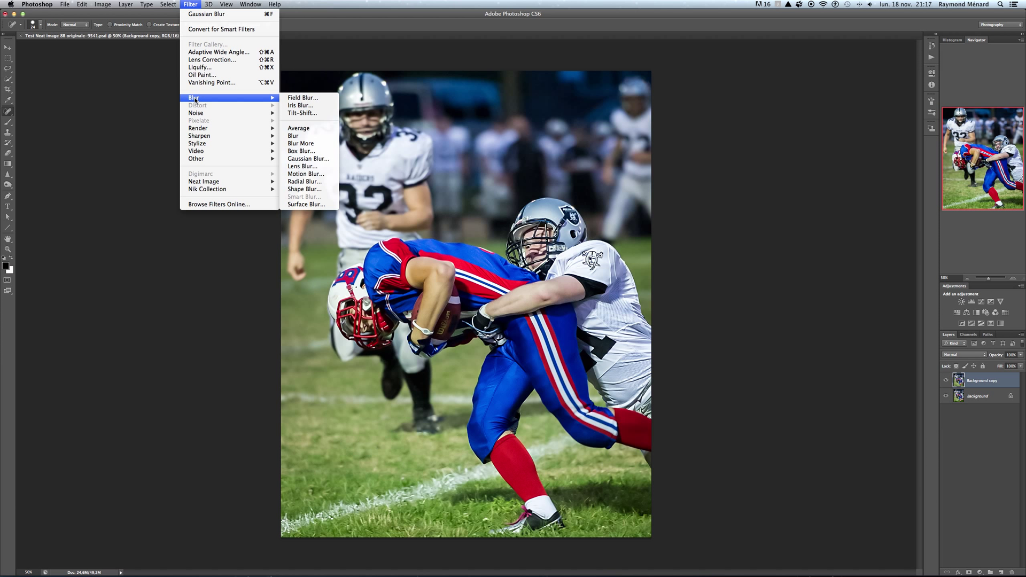
{"action": "left_click", "coordinate": [304, 205]}
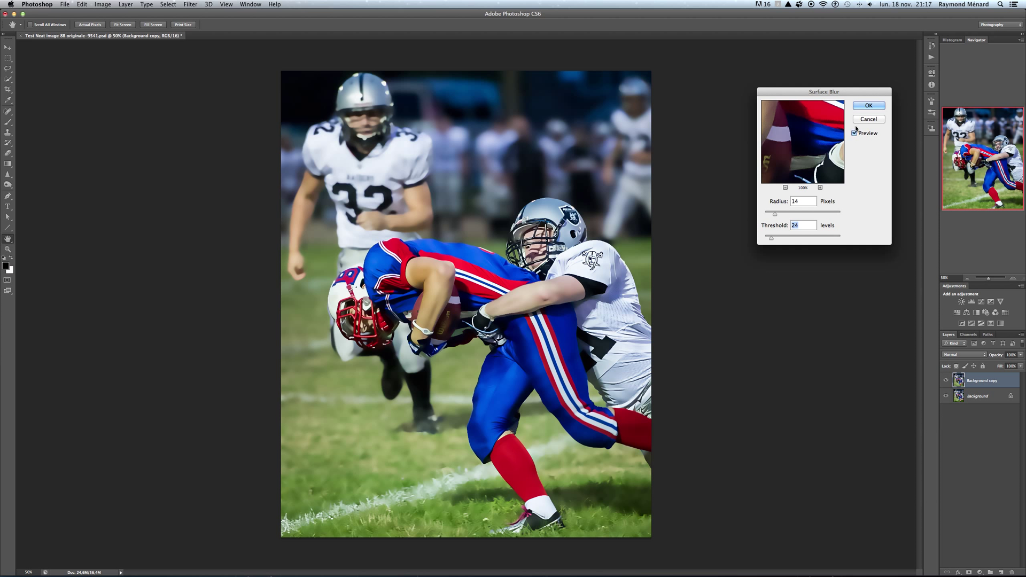
{"action": "left_click", "coordinate": [868, 105]}
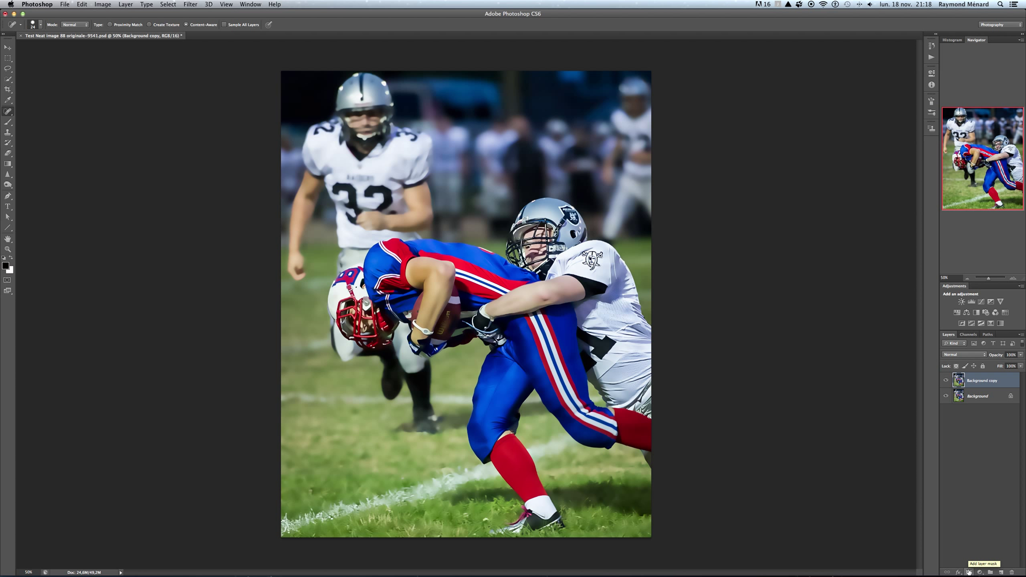
Add a black mask to the surface-blurred copy and paint white over the upper background at reduced brush opacity.
{"action": "left_click", "coordinate": [969, 572], "text": "alt"}
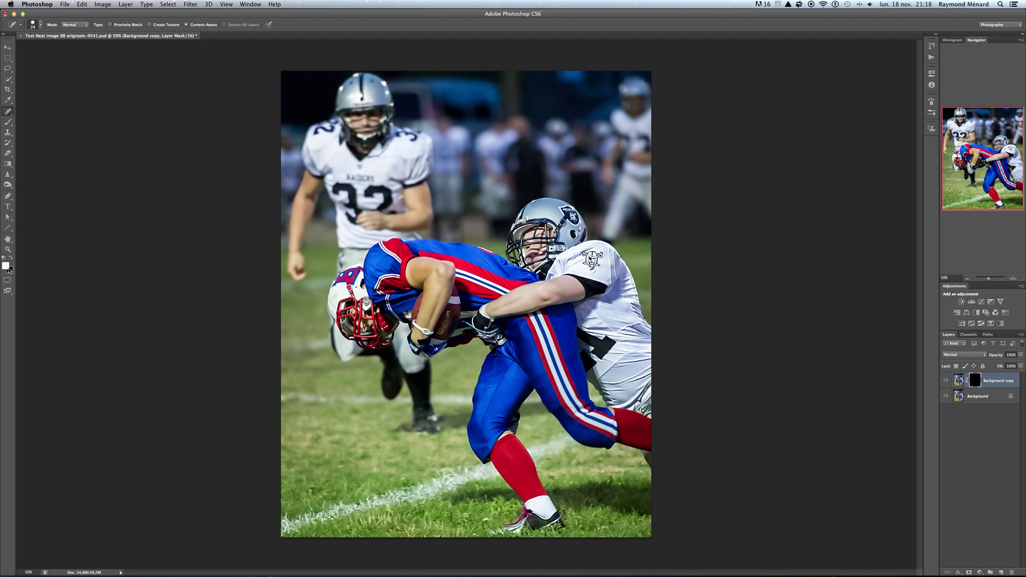
{"action": "left_click", "coordinate": [8, 122]}
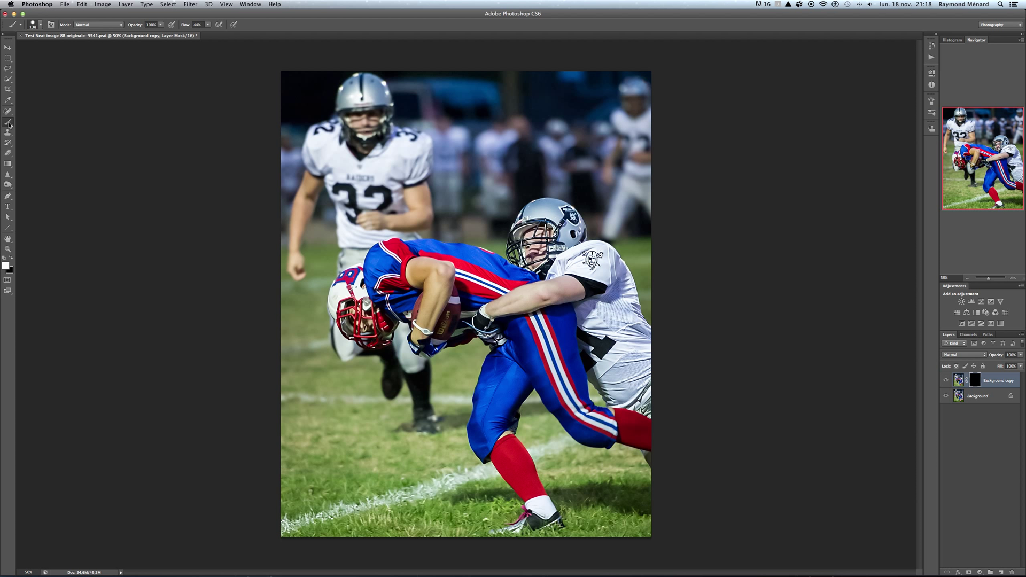
{"action": "left_click", "coordinate": [160, 25]}
{"action": "left_click_drag", "start_coordinate": [162, 34], "coordinate": [127, 33]}
{"action": "left_click", "coordinate": [416, 114]}
{"action": "mouse_move", "coordinate": [518, 155]}
{"action": "left_mouse_down"}
{"action": "mouse_move", "coordinate": [508, 114]}
{"action": "mouse_move", "coordinate": [559, 80]}
{"action": "mouse_move", "coordinate": [614, 83]}
{"action": "left_mouse_up"}
Set the brush opacity to 17% and paint the mask over the background and the grass around the running player.
{"action": "left_click", "coordinate": [162, 27]}
{"action": "left_click_drag", "start_coordinate": [162, 33], "coordinate": [165, 35]}
{"action": "mouse_move", "coordinate": [395, 224]}
{"action": "left_mouse_down"}
{"action": "mouse_move", "coordinate": [373, 230]}
{"action": "mouse_move", "coordinate": [411, 193]}
{"action": "mouse_move", "coordinate": [329, 152]}
{"action": "mouse_move", "coordinate": [306, 88]}
{"action": "left_mouse_up"}
{"action": "left_click_drag", "start_coordinate": [327, 409], "coordinate": [296, 364]}
{"action": "left_click_drag", "start_coordinate": [287, 87], "coordinate": [337, 90]}
Reduce the brush size to 23 px and paint the surface blur into the finer areas between the players.
{"action": "right_click", "coordinate": [410, 386]}
{"action": "left_click_drag", "start_coordinate": [446, 404], "coordinate": [430, 404]}
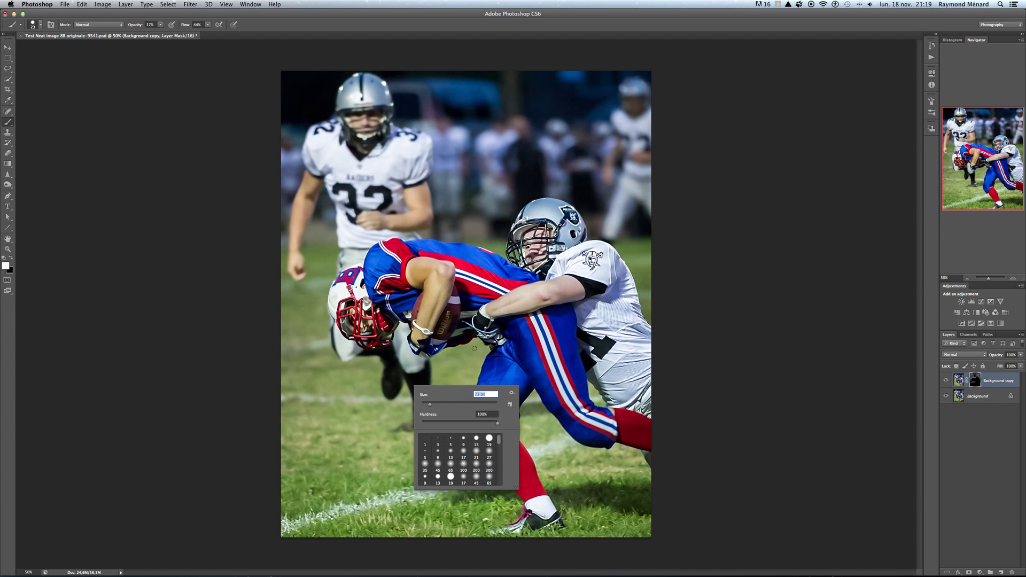
{"action": "key", "text": "Return"}
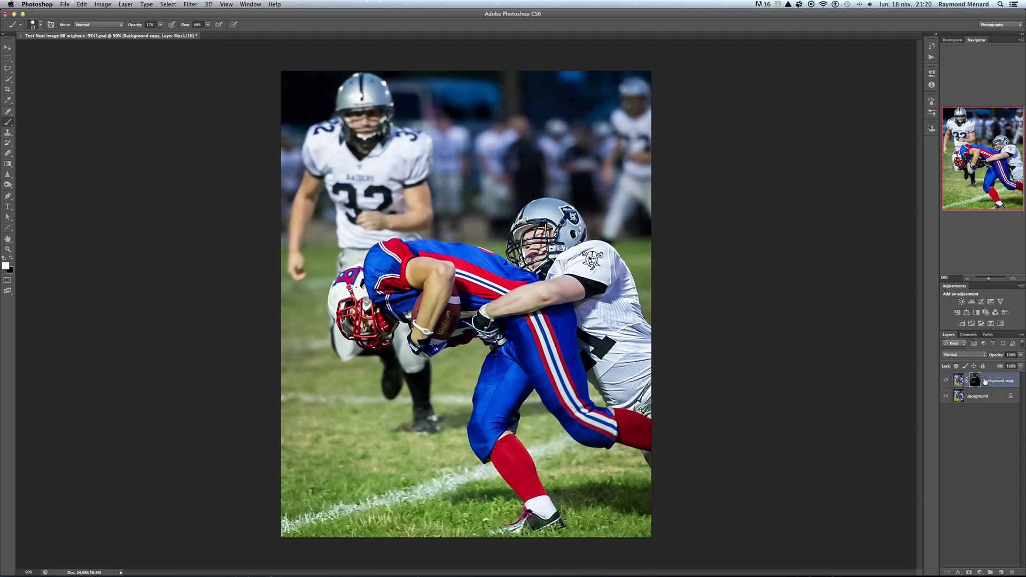
Flatten the image and stroke over the ball carrier's arm with the Burn tool set to midtones.
{"action": "left_click", "coordinate": [126, 5]}
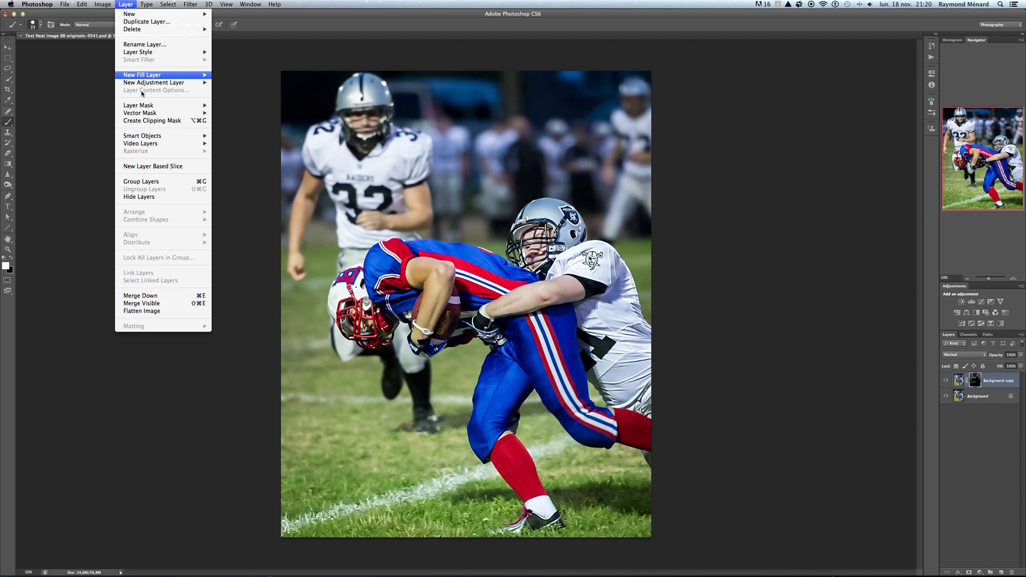
{"action": "left_click", "coordinate": [147, 311]}
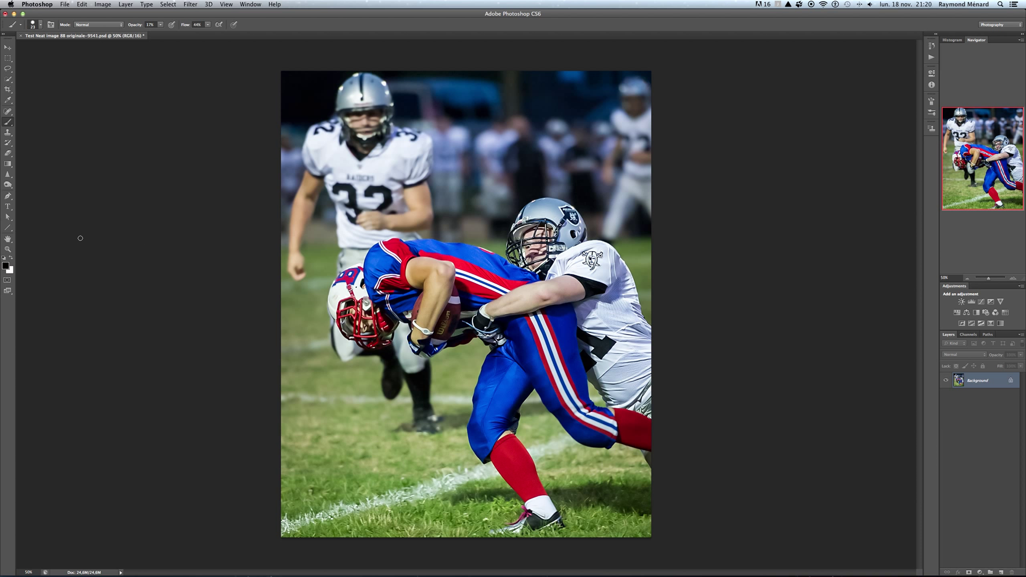
{"action": "left_click", "coordinate": [7, 185]}
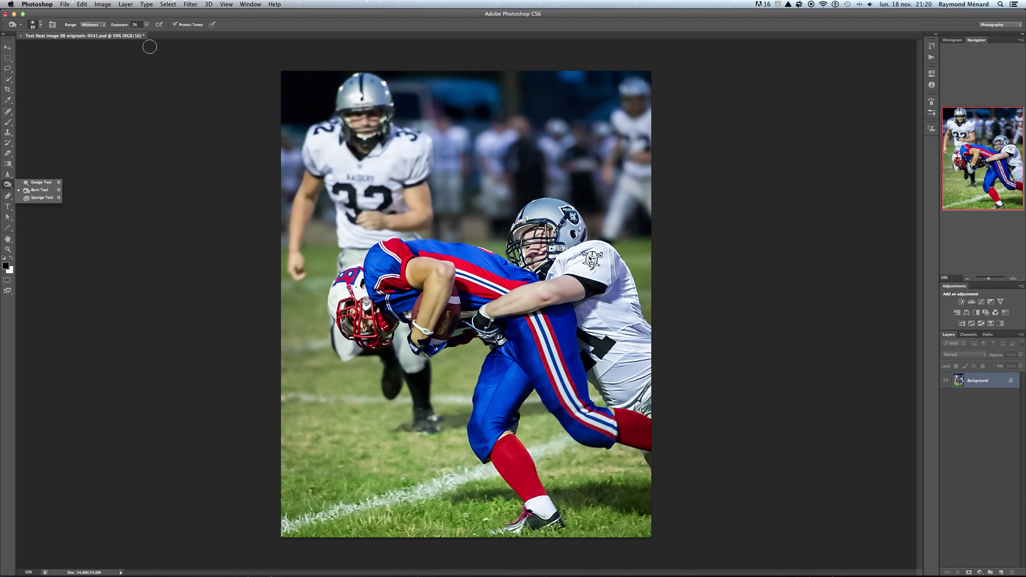
{"action": "left_click", "coordinate": [249, 27]}
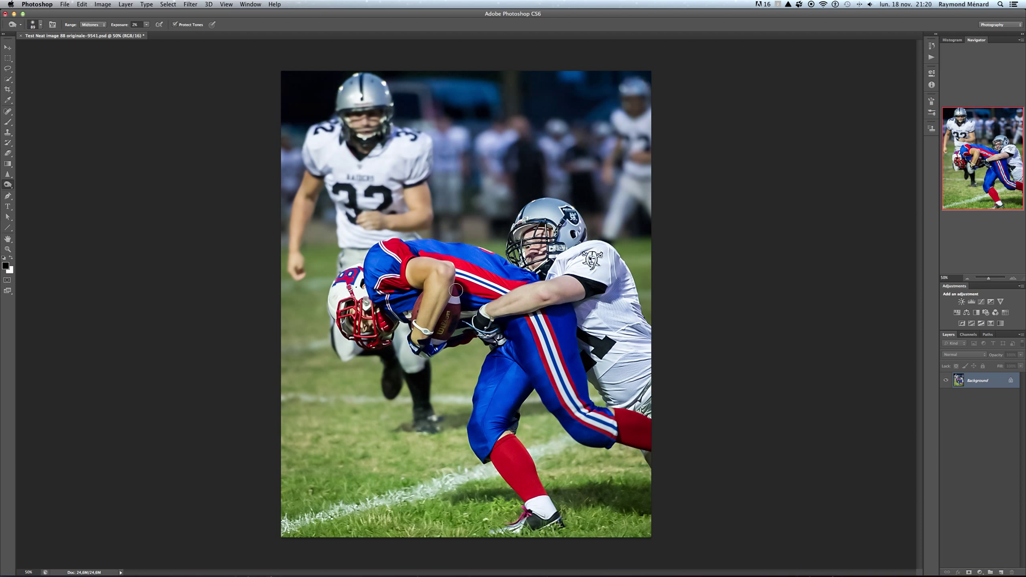
{"action": "mouse_move", "coordinate": [432, 274]}
{"action": "left_mouse_down"}
{"action": "mouse_move", "coordinate": [403, 270]}
{"action": "mouse_move", "coordinate": [417, 283]}
{"action": "left_mouse_up"}
{"action": "key", "text": "["}
{"action": "key", "text": "["}
{"action": "key", "text": "["}
{"action": "key", "text": "["}
{"action": "key", "text": "]"}
{"action": "key", "text": "]"}
{"action": "key", "text": "]"}
{"action": "key", "text": "]"}
Duplicate the Background layer and apply an Unsharp Mask with an amount of about 40%, radius 1.7 pixels and threshold 0.
{"action": "right_click", "coordinate": [982, 381]}
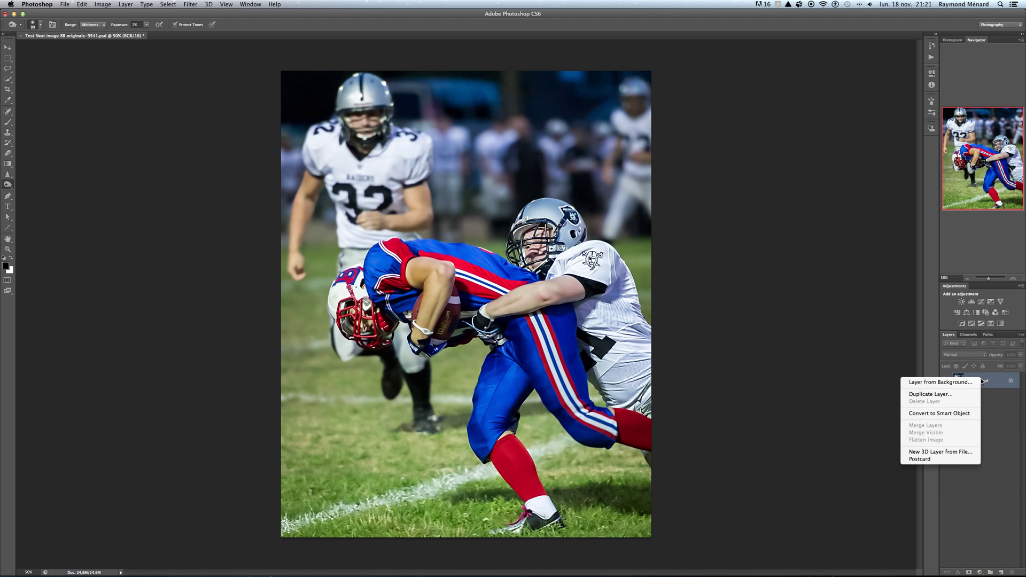
{"action": "left_click", "coordinate": [954, 398]}
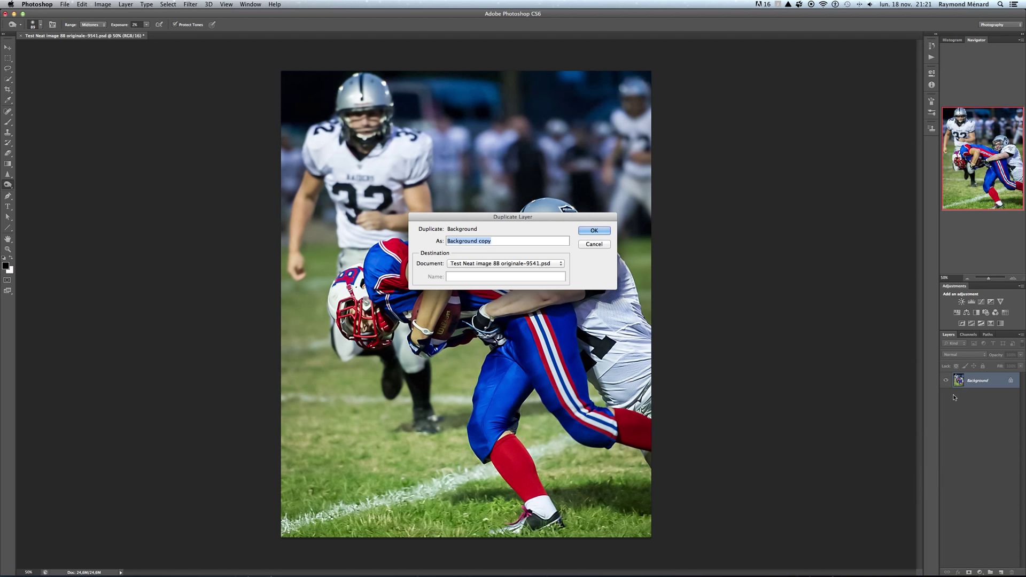
{"action": "left_click", "coordinate": [595, 230]}
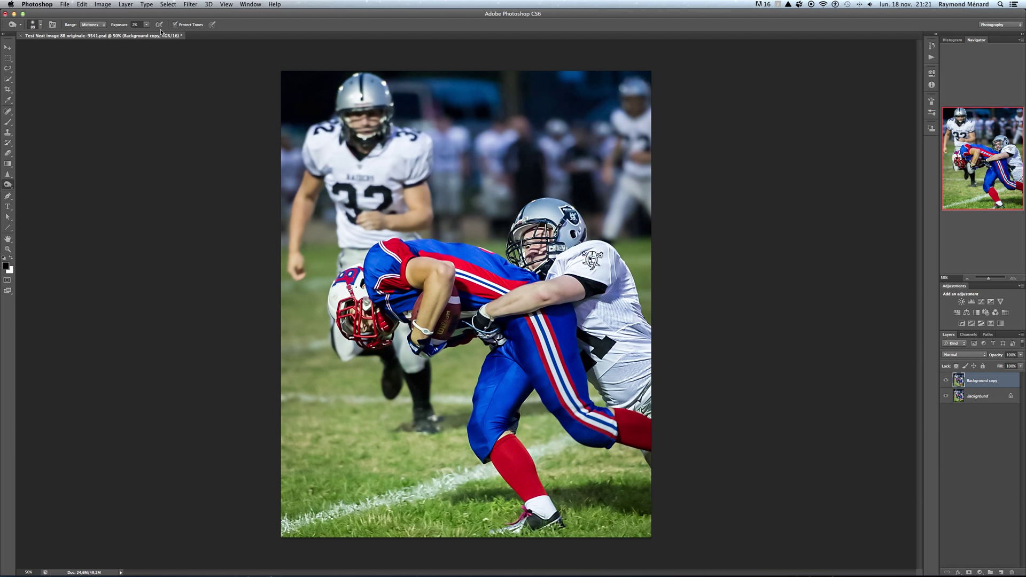
{"action": "left_click", "coordinate": [190, 5]}
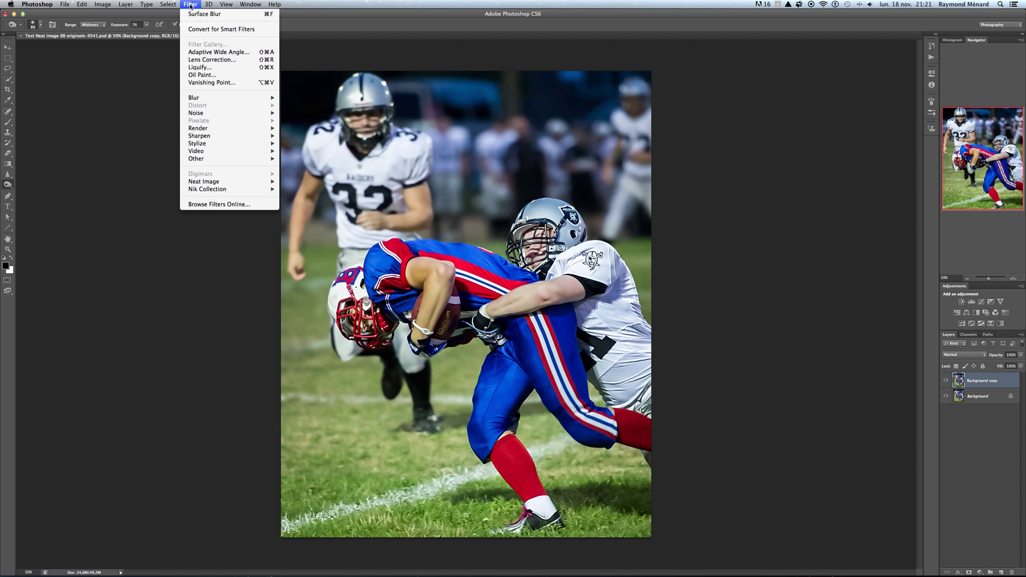
{"action": "mouse_move", "coordinate": [197, 138]}
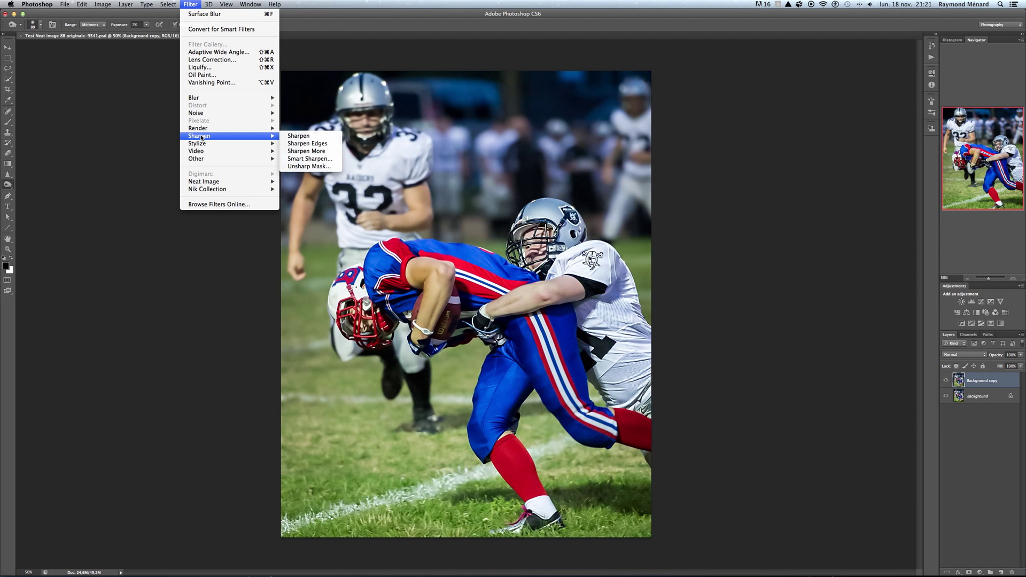
{"action": "left_click", "coordinate": [310, 167]}
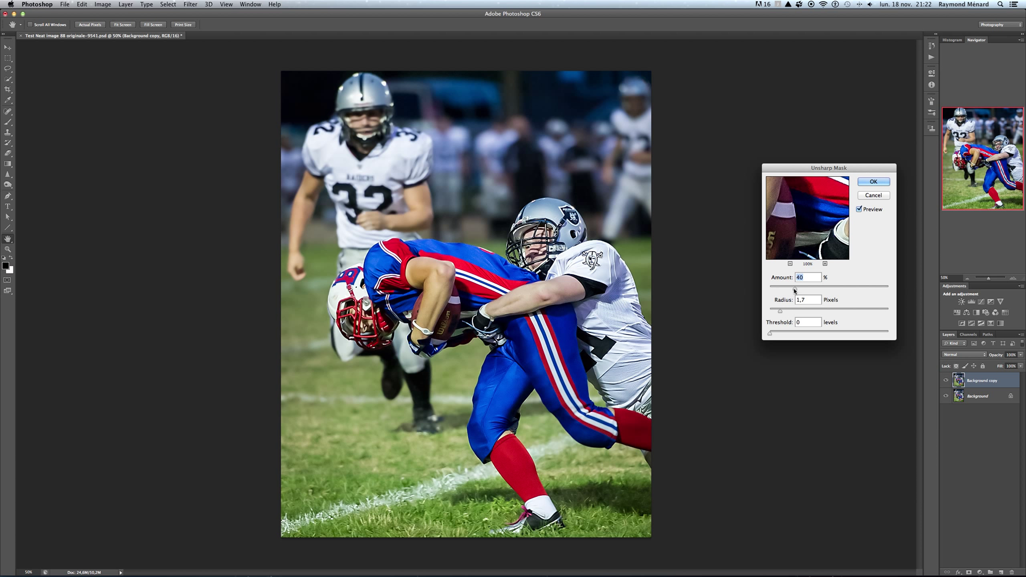
{"action": "mouse_move", "coordinate": [794, 289]}
{"action": "left_mouse_down"}
{"action": "mouse_move", "coordinate": [780, 314]}
{"action": "mouse_move", "coordinate": [797, 290]}
{"action": "left_mouse_up"}
{"action": "left_click", "coordinate": [858, 184]}
{"action": "key", "text": "o"}
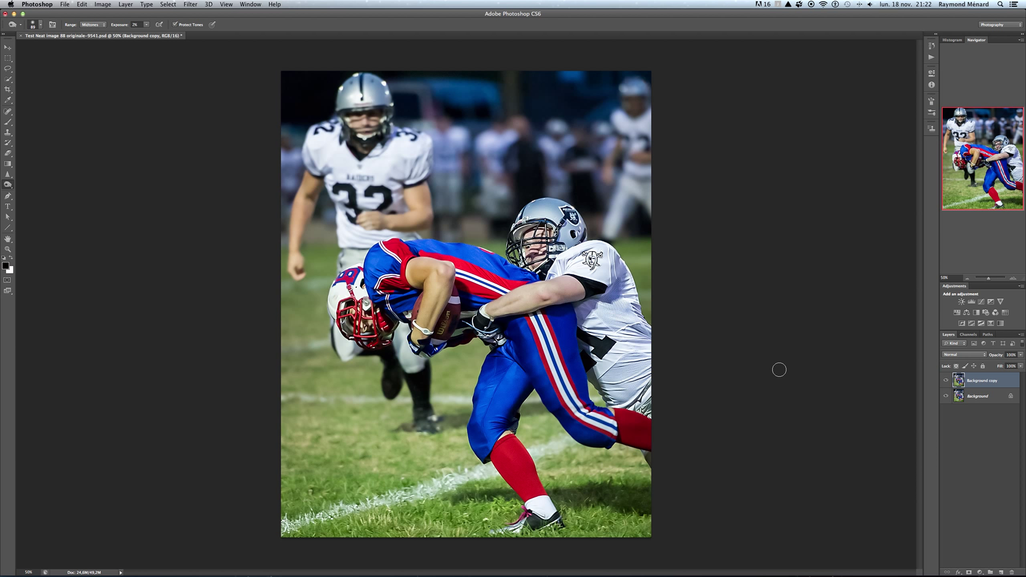
Add a black mask to the sharpened copy and paint white over the tackler's helmet and shoulder at about 70% brush opacity.
{"action": "left_click", "coordinate": [970, 572], "text": "alt"}
{"action": "left_click", "coordinate": [8, 123]}
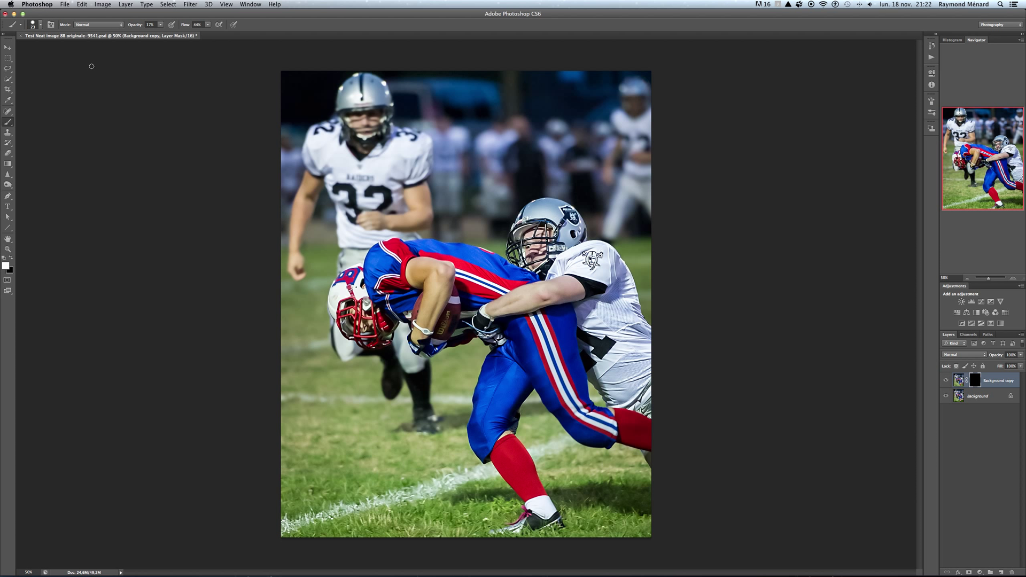
{"action": "left_click", "coordinate": [161, 25]}
{"action": "left_click_drag", "start_coordinate": [163, 35], "coordinate": [168, 34]}
{"action": "mouse_move", "coordinate": [567, 211]}
{"action": "left_mouse_down"}
{"action": "mouse_move", "coordinate": [575, 221]}
{"action": "mouse_move", "coordinate": [568, 209]}
{"action": "mouse_move", "coordinate": [558, 234]}
{"action": "mouse_move", "coordinate": [564, 220]}
{"action": "mouse_move", "coordinate": [598, 255]}
{"action": "mouse_move", "coordinate": [574, 269]}
{"action": "left_mouse_up"}
{"action": "left_click_drag", "start_coordinate": [160, 26], "coordinate": [177, 33]}
{"action": "mouse_move", "coordinate": [563, 210]}
{"action": "left_mouse_down"}
{"action": "mouse_move", "coordinate": [598, 258]}
{"action": "mouse_move", "coordinate": [591, 261]}
{"action": "left_mouse_up"}
Set the brush size to 45 px and paint the sharpening into the ball carrier's helmet, the football and the gloves.
{"action": "right_click", "coordinate": [620, 304]}
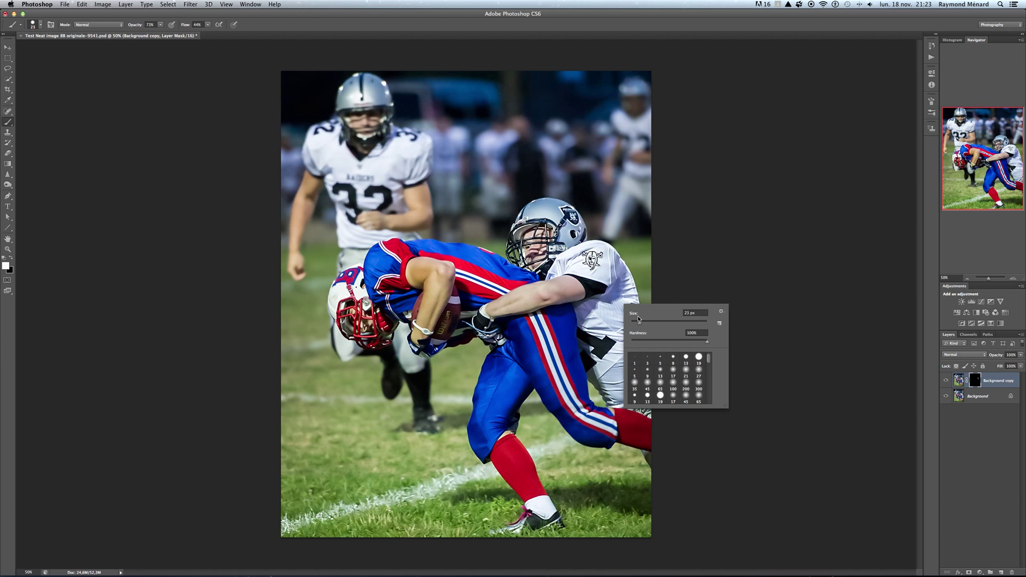
{"action": "left_click", "coordinate": [647, 322]}
{"action": "key", "text": "Return"}
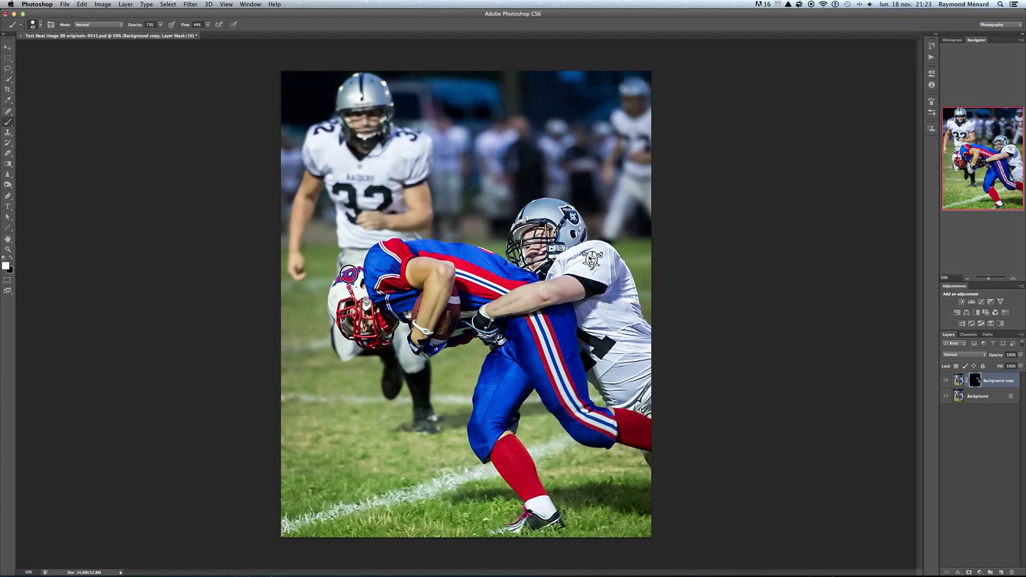
{"action": "left_click_drag", "start_coordinate": [367, 331], "coordinate": [379, 339]}
{"action": "mouse_move", "coordinate": [448, 329]}
{"action": "left_mouse_down"}
{"action": "mouse_move", "coordinate": [454, 309]}
{"action": "mouse_move", "coordinate": [438, 343]}
{"action": "left_mouse_up"}
{"action": "mouse_move", "coordinate": [440, 339]}
{"action": "left_mouse_down"}
{"action": "mouse_move", "coordinate": [419, 345]}
{"action": "mouse_move", "coordinate": [446, 347]}
{"action": "left_mouse_up"}
Set the brush opacity to 100% and reduce the brush size to 27 px.
{"action": "left_click_drag", "start_coordinate": [162, 26], "coordinate": [173, 34]}
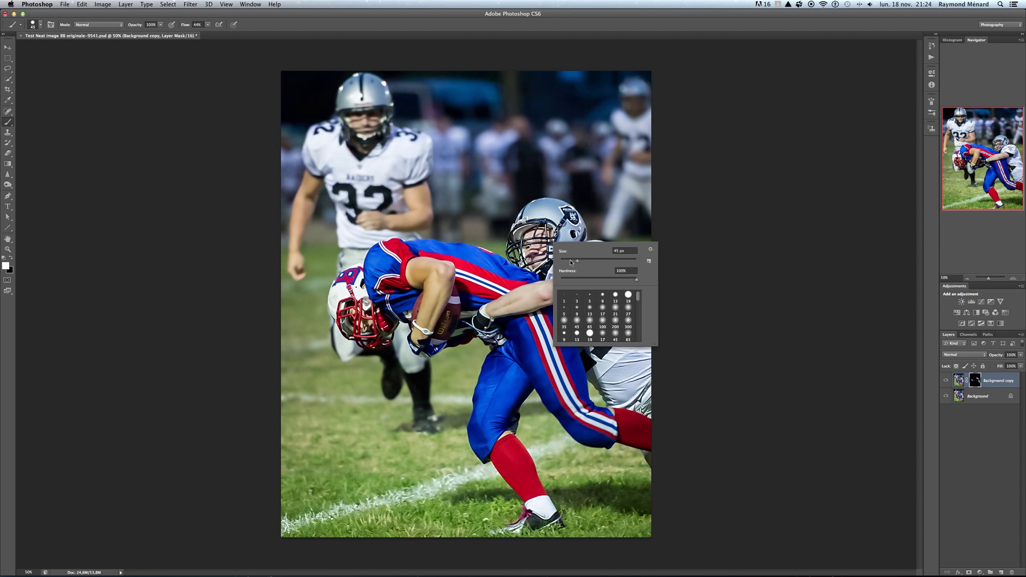
{"action": "left_click_drag", "start_coordinate": [565, 252], "coordinate": [556, 251]}
{"action": "key", "text": "Return"}
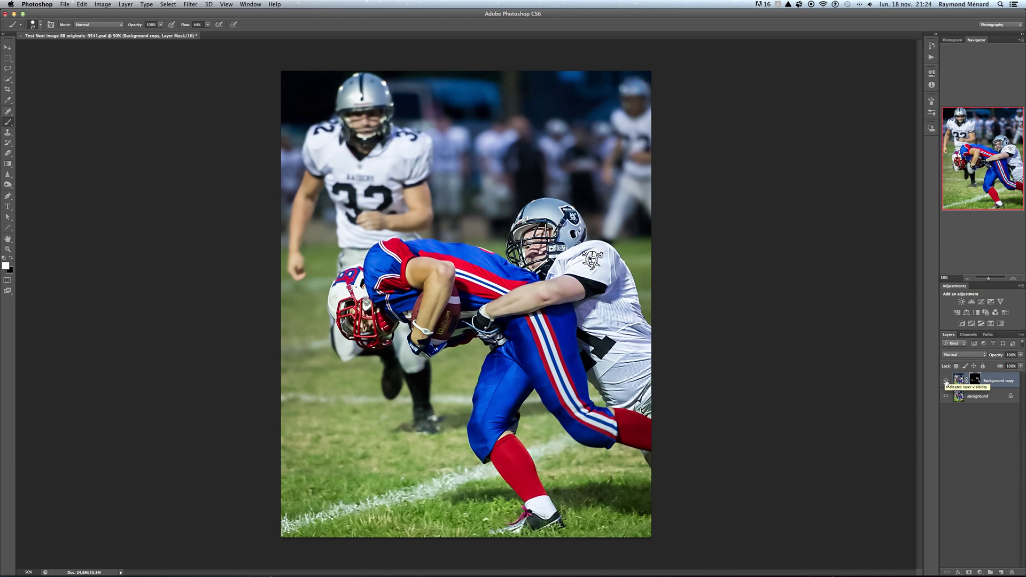
Toggle the masked sharpening layer off and on to compare the photo with and without it.
{"action": "left_click", "coordinate": [946, 382]}
{"action": "left_click", "coordinate": [946, 381]}
{"action": "left_click", "coordinate": [946, 382]}
{"action": "left_click", "coordinate": [946, 381]}
{"action": "left_click", "coordinate": [945, 380]}
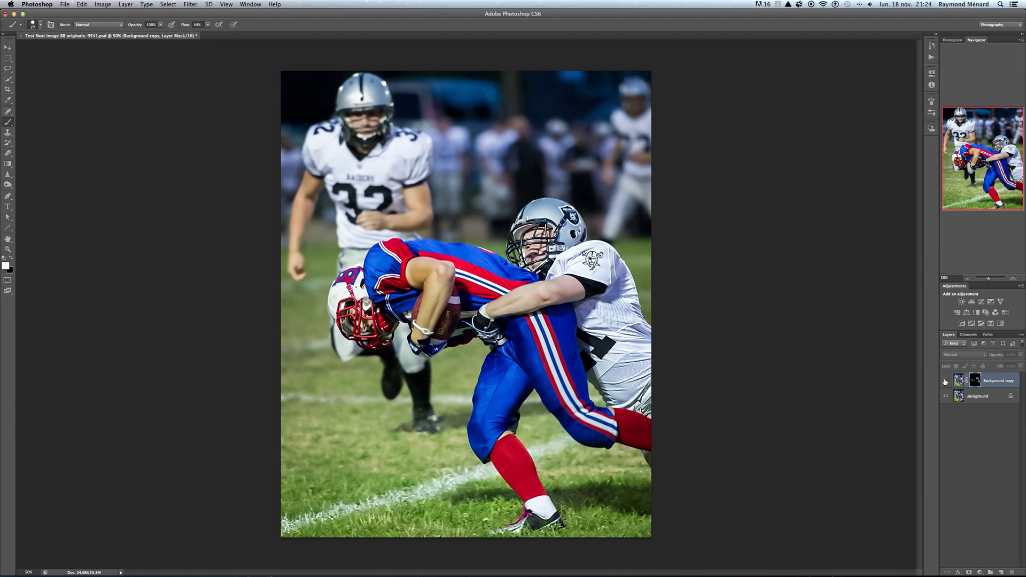
{"action": "left_click", "coordinate": [945, 380]}
Flatten the image and extend the canvas by a relative 14 pixels in width and height with black as the extension colour.
{"action": "left_click", "coordinate": [127, 4]}
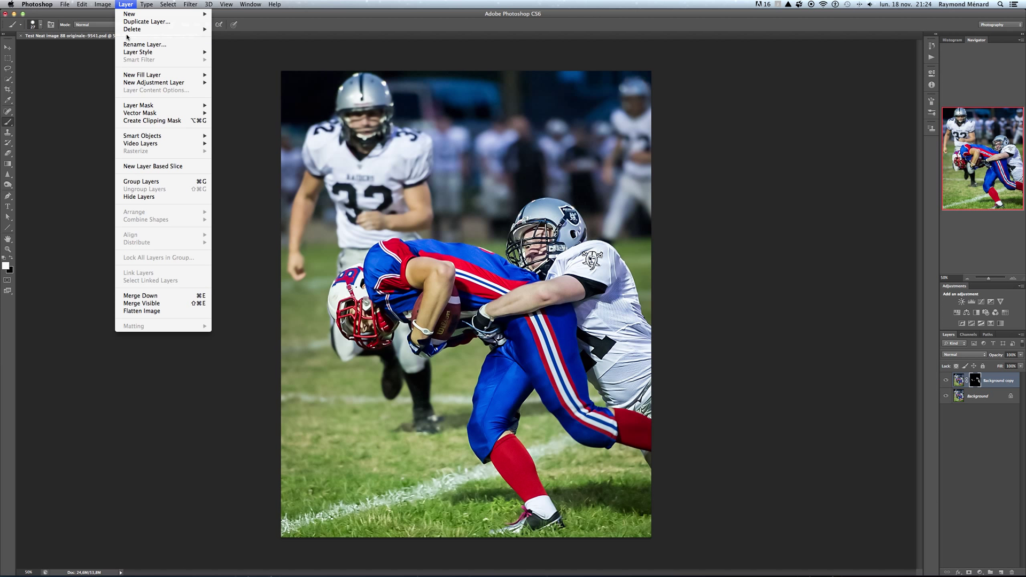
{"action": "left_click", "coordinate": [149, 311]}
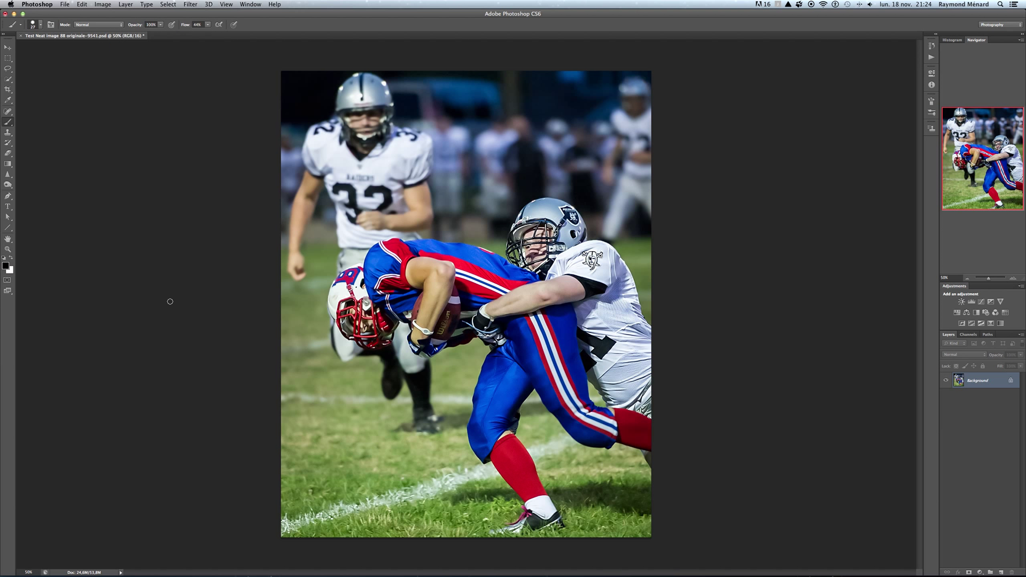
{"action": "left_click", "coordinate": [103, 5]}
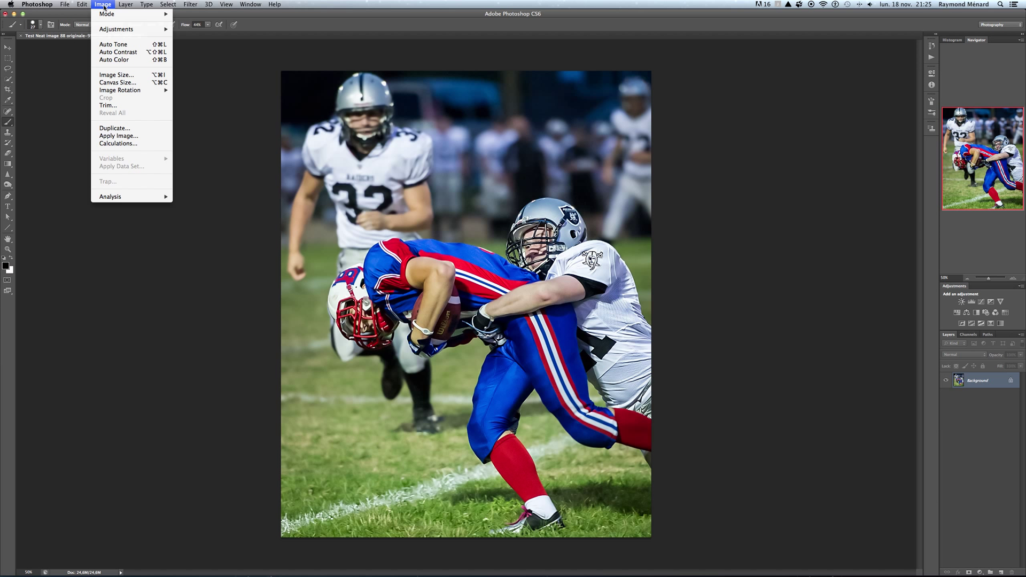
{"action": "left_click", "coordinate": [120, 83]}
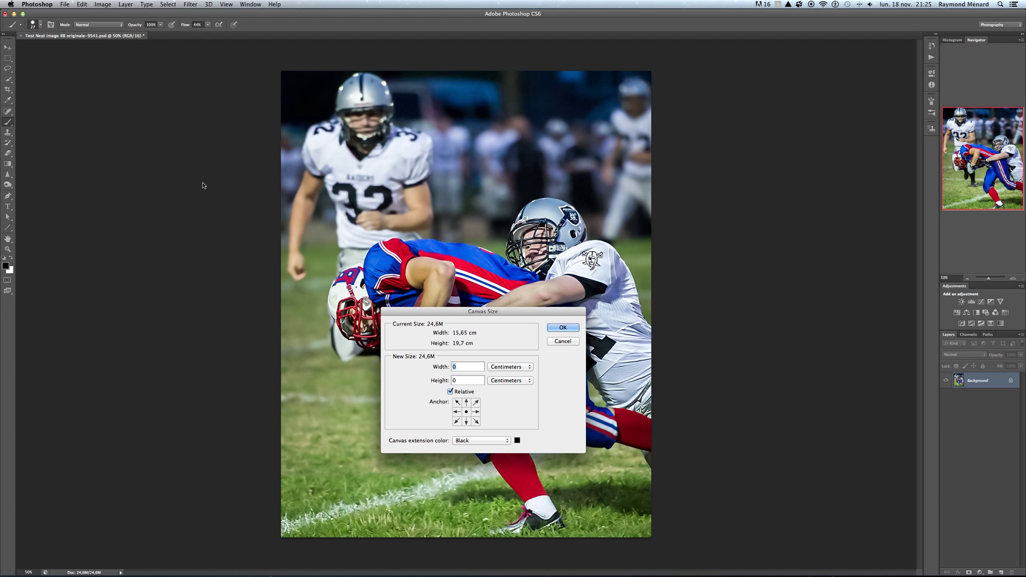
{"action": "type", "text": "14"}
{"action": "left_click", "coordinate": [530, 368]}
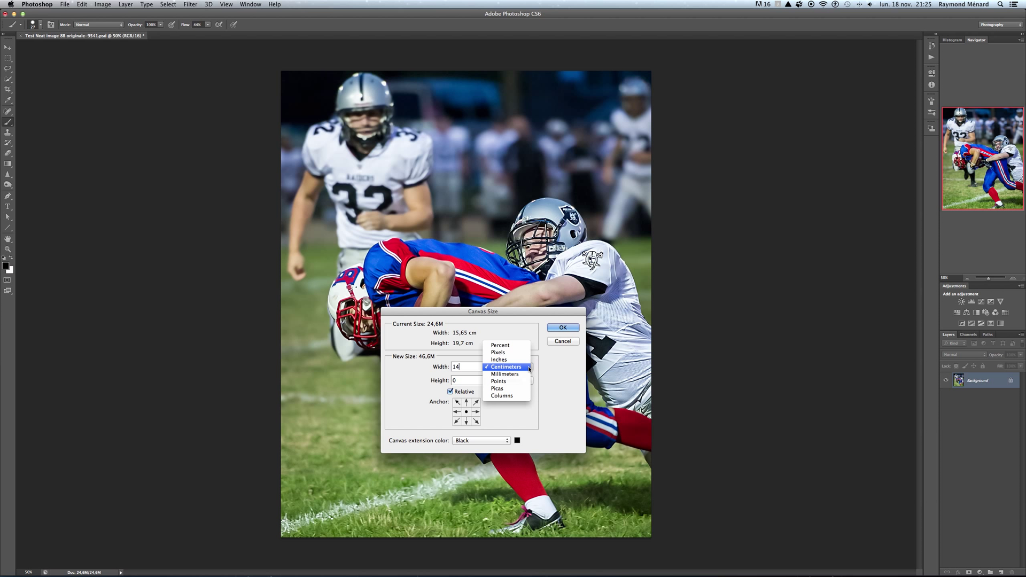
{"action": "left_click", "coordinate": [513, 353]}
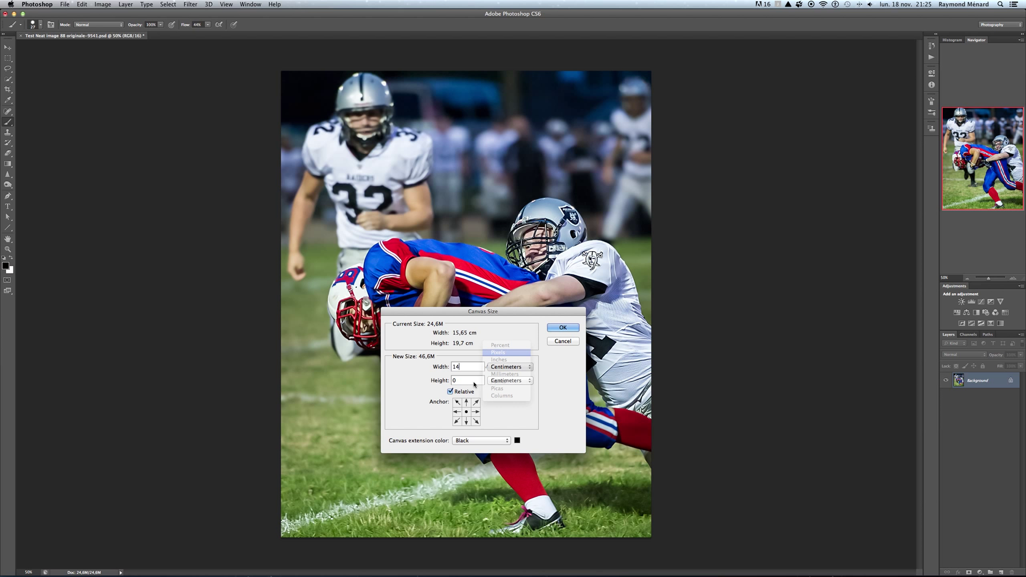
{"action": "double_click", "coordinate": [463, 380]}
{"action": "type", "text": "14"}
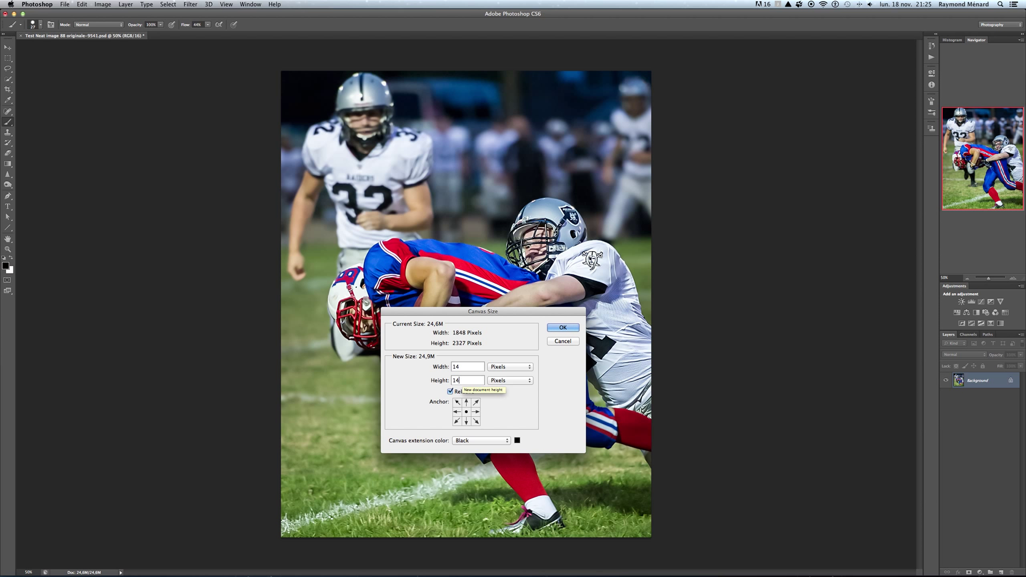
{"action": "left_click", "coordinate": [560, 327]}
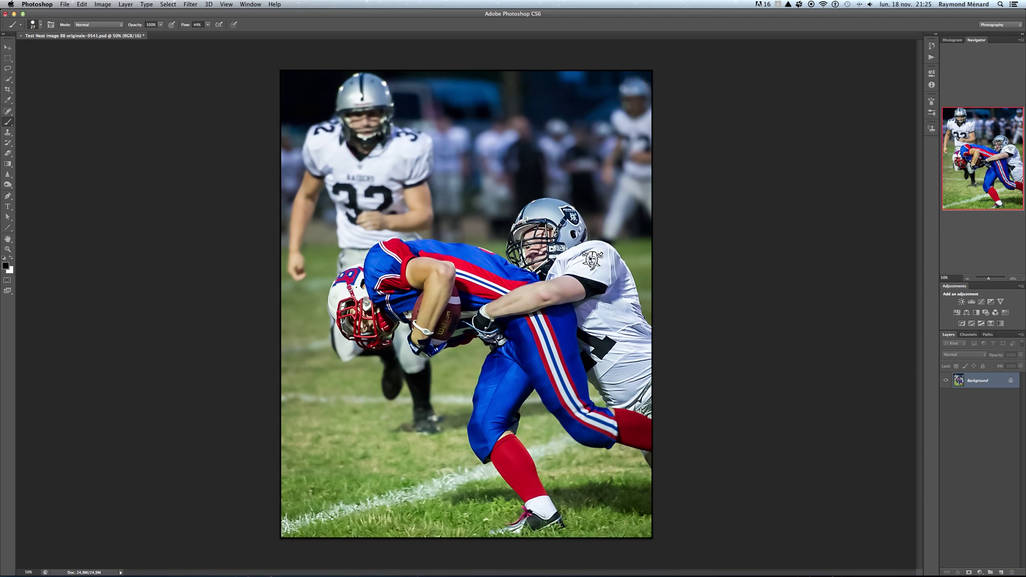
Minimize Photoshop, hide Lightroom and switch to the minimized iPhoto window.
{"action": "left_click", "coordinate": [14, 14]}
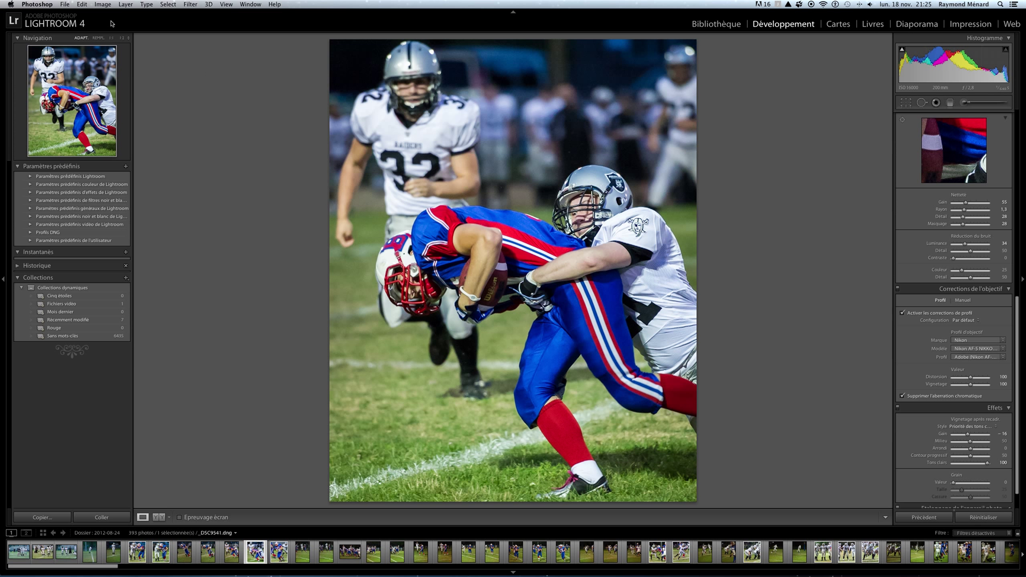
{"action": "left_click", "coordinate": [42, 6]}
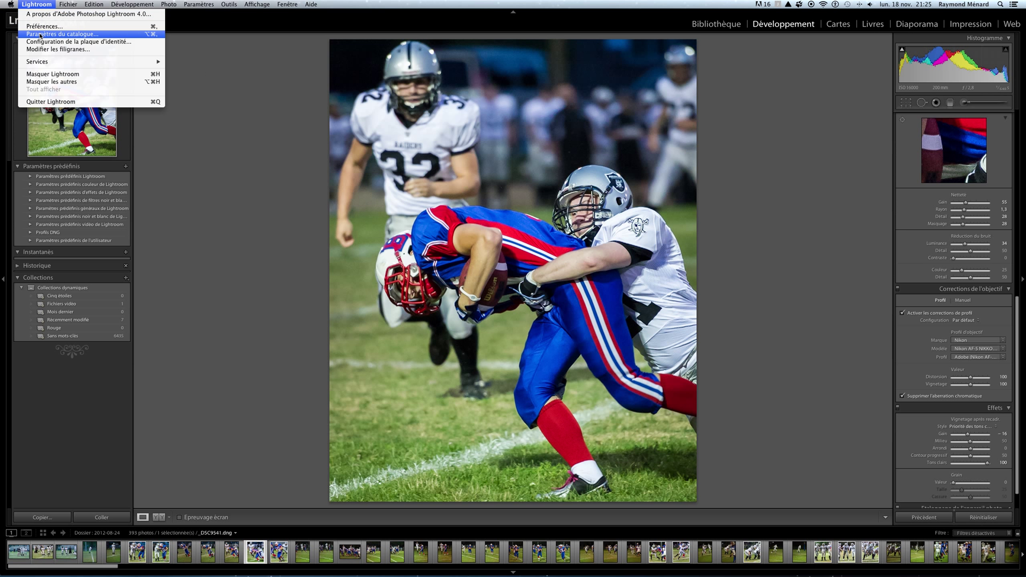
{"action": "key", "text": "Escape"}
{"action": "key", "text": "super+h"}
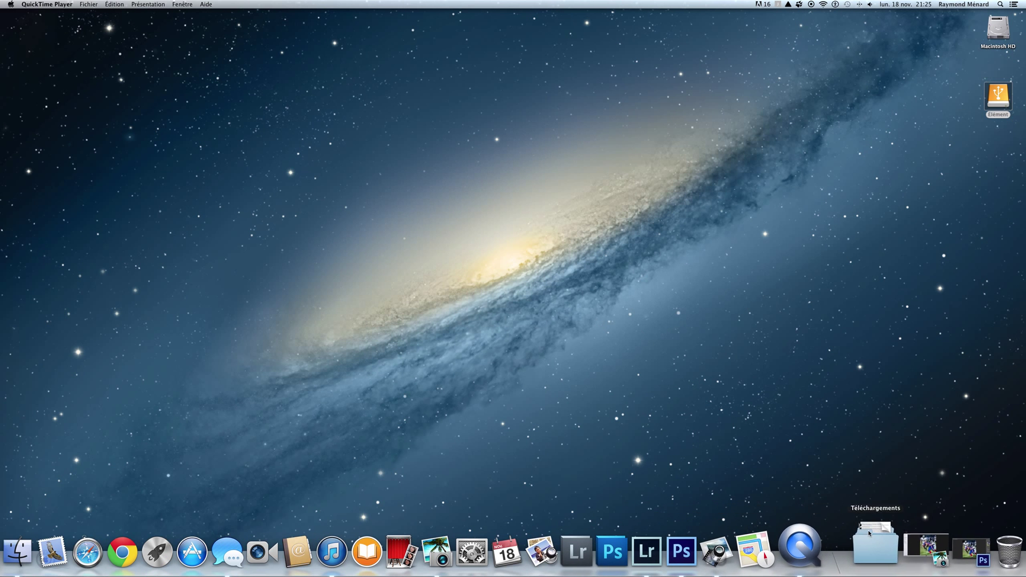
{"action": "left_click", "coordinate": [919, 545]}
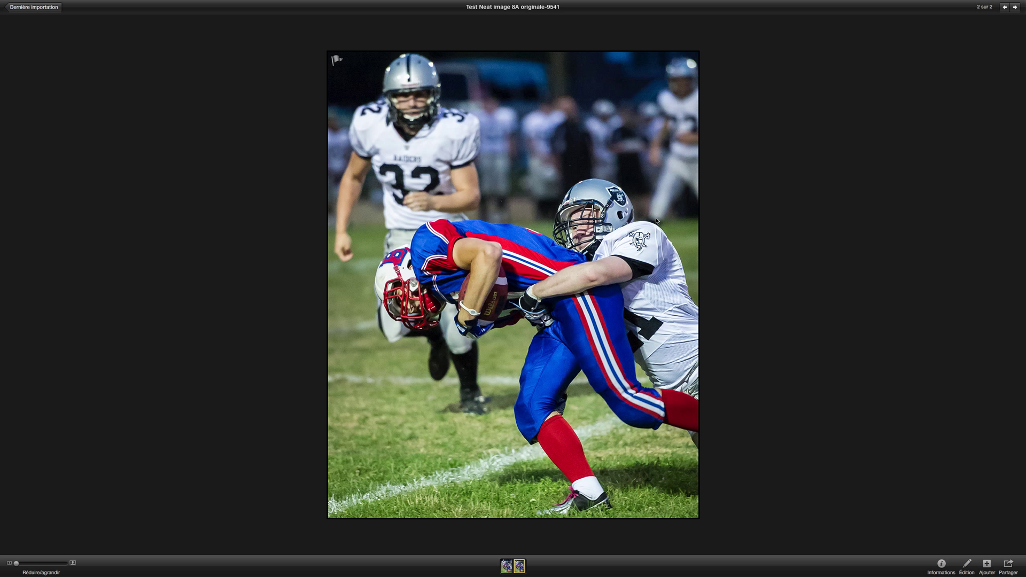
Compare the original photo with the Neat Image final version by alternating between them in full screen, and leave full screen.
{"action": "key", "text": "Left"}
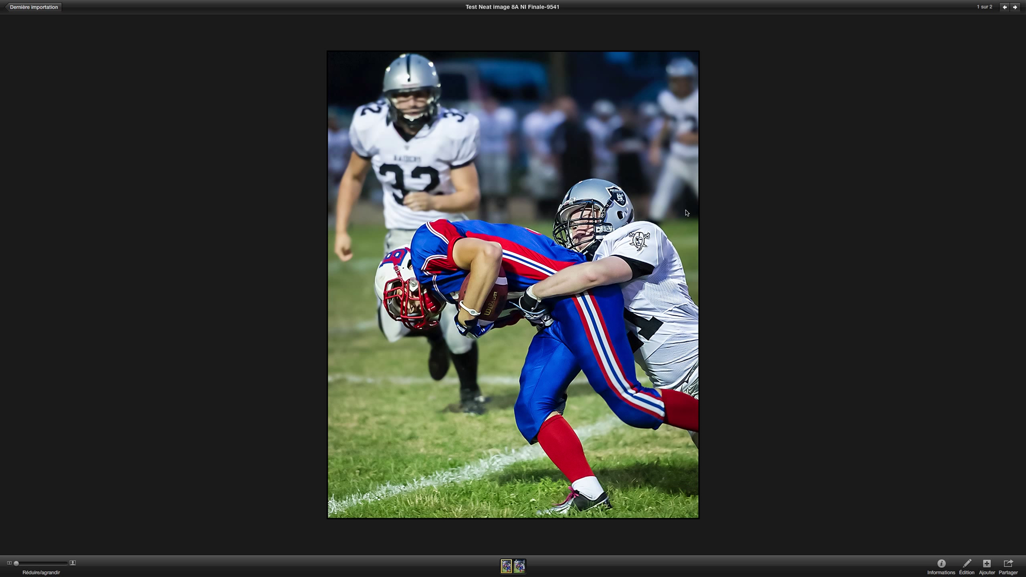
{"action": "key", "text": "Right"}
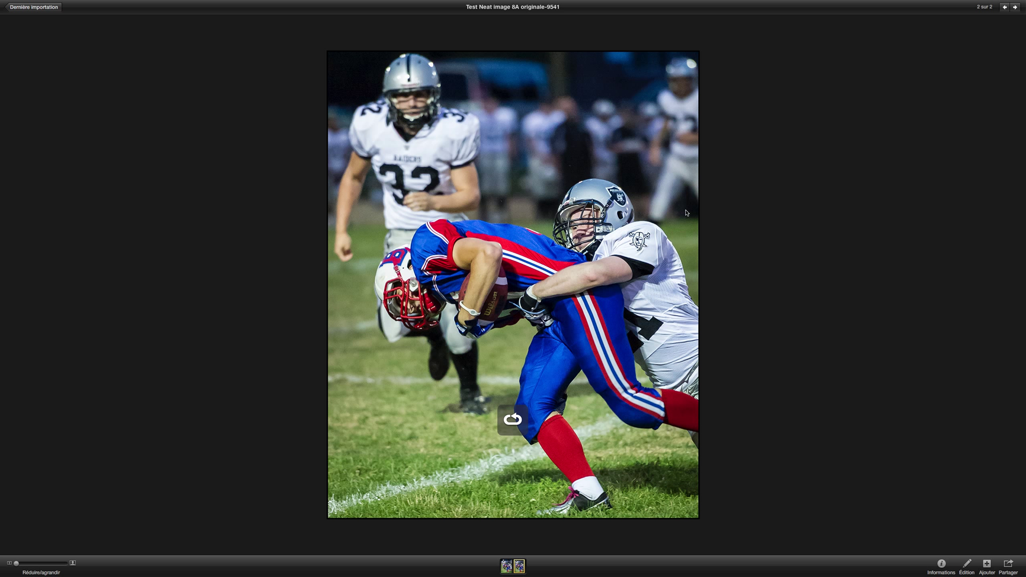
{"action": "key", "text": "Left"}
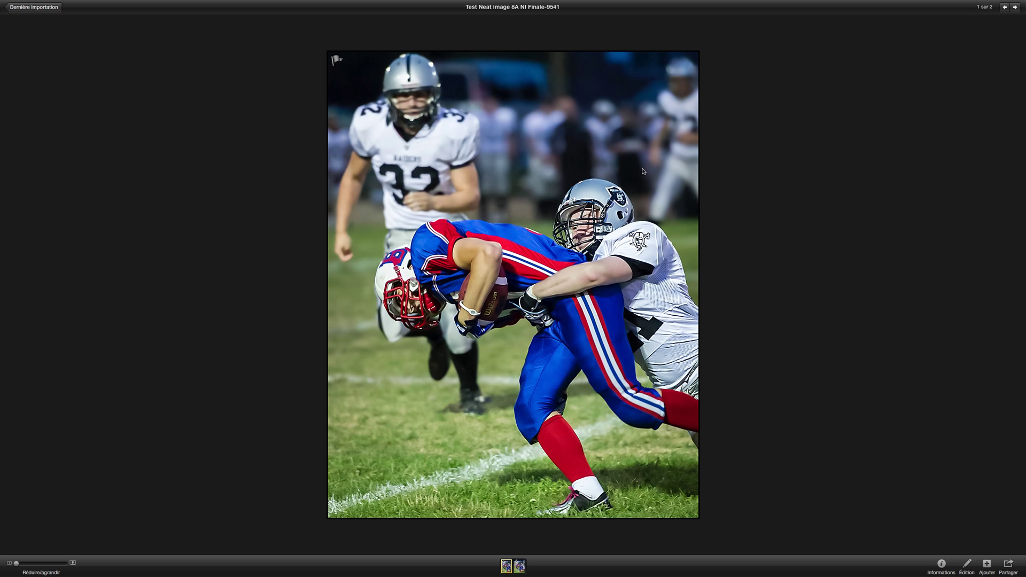
{"action": "key", "text": "Right"}
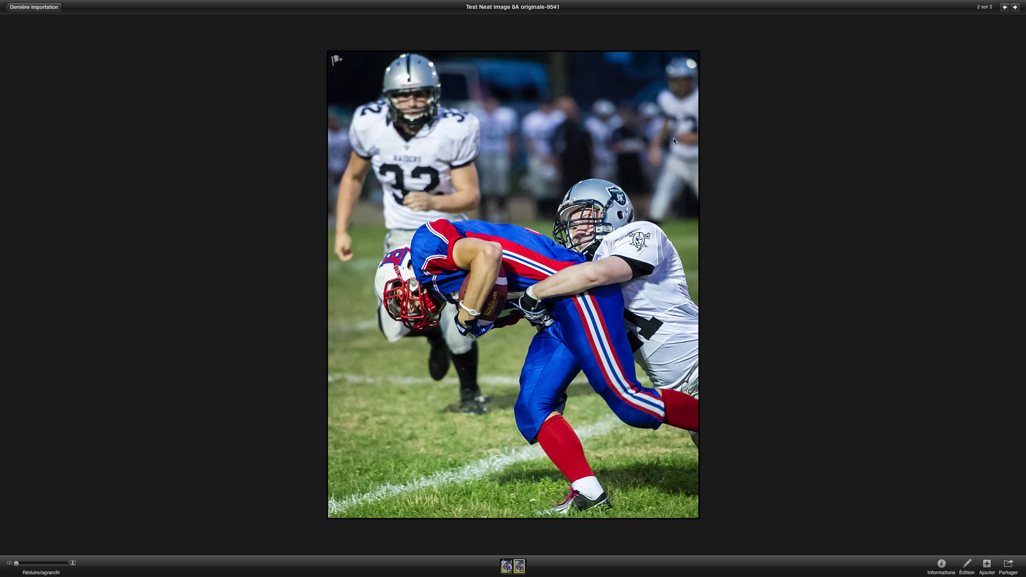
{"action": "key", "text": "Right"}
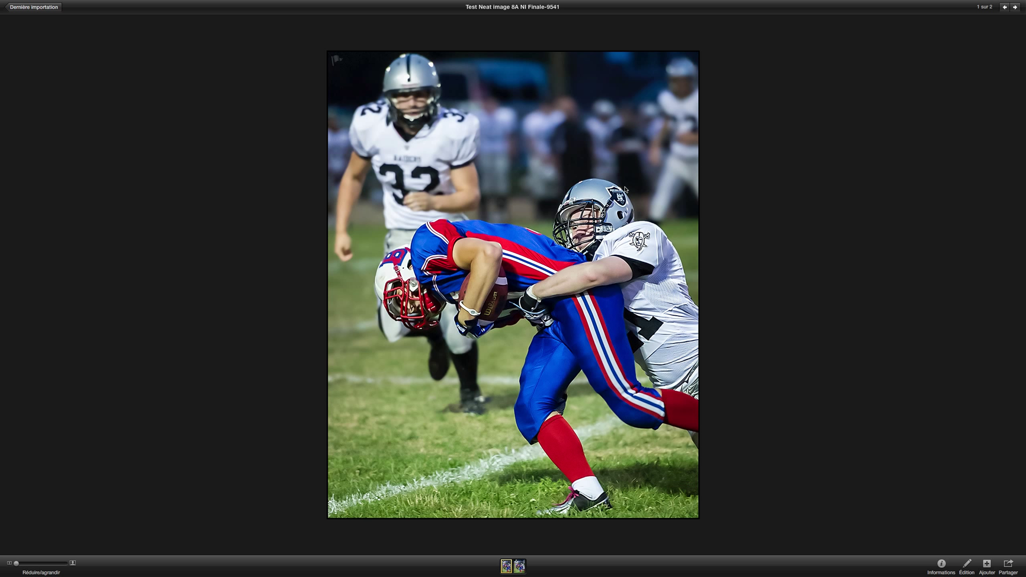
{"action": "key", "text": "Right"}
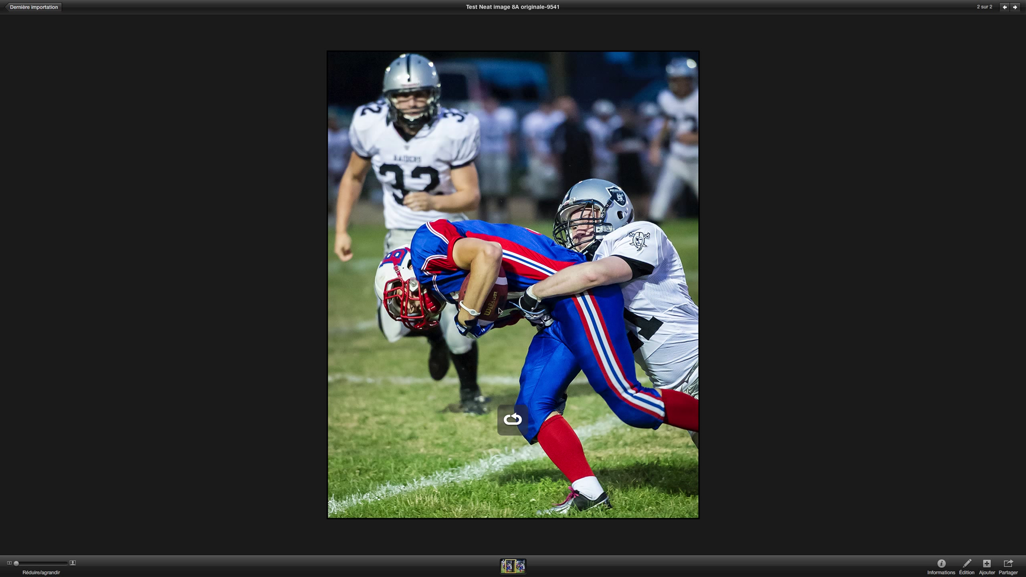
{"action": "key", "text": "Right"}
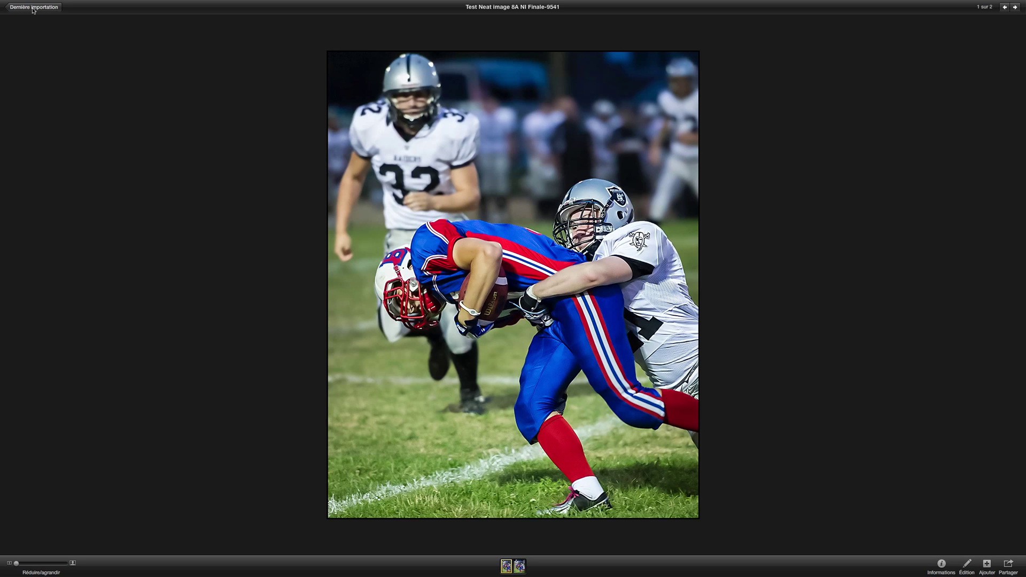
{"action": "key", "text": "Escape"}
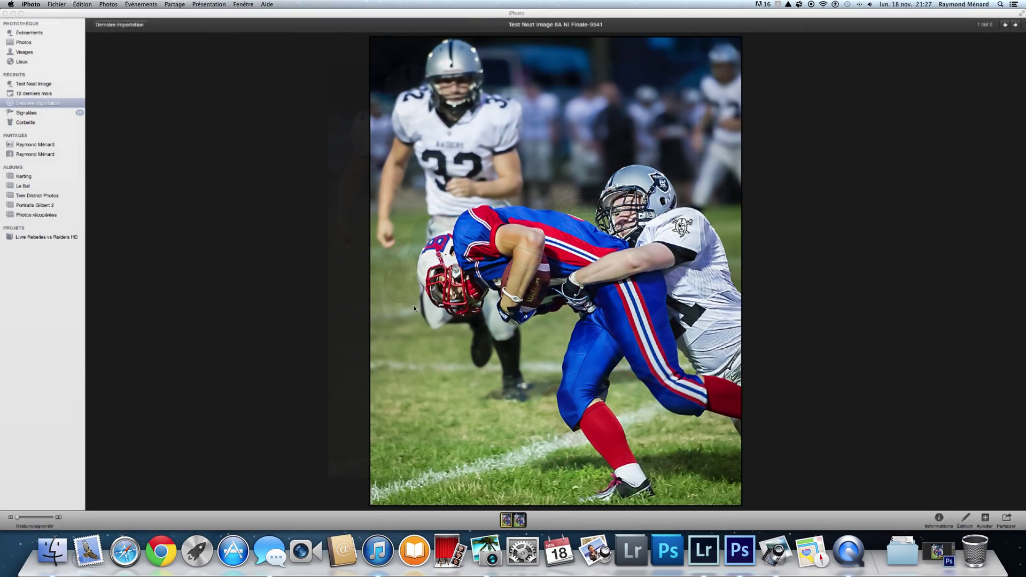
{"action": "right_click", "coordinate": [857, 535]}
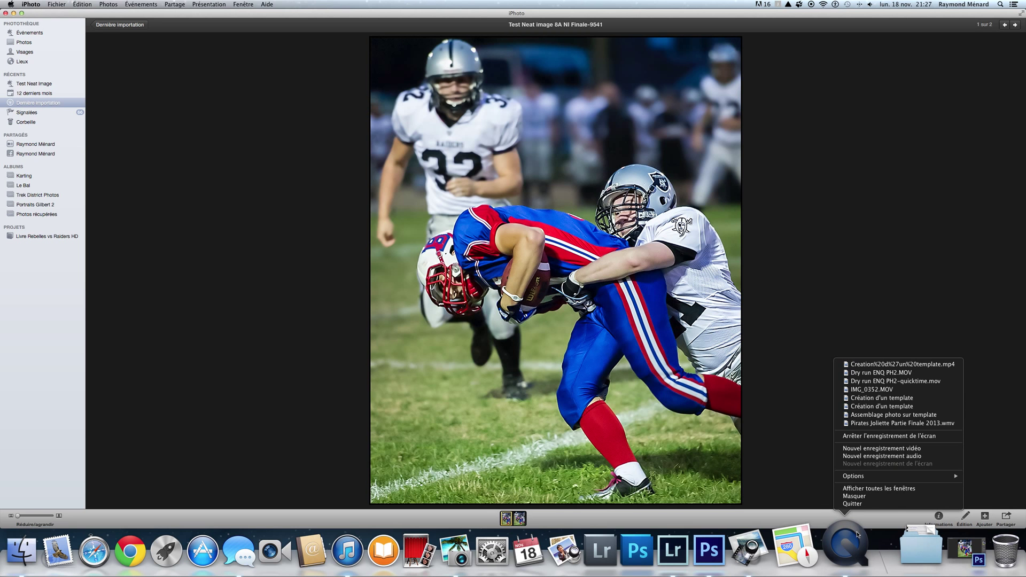